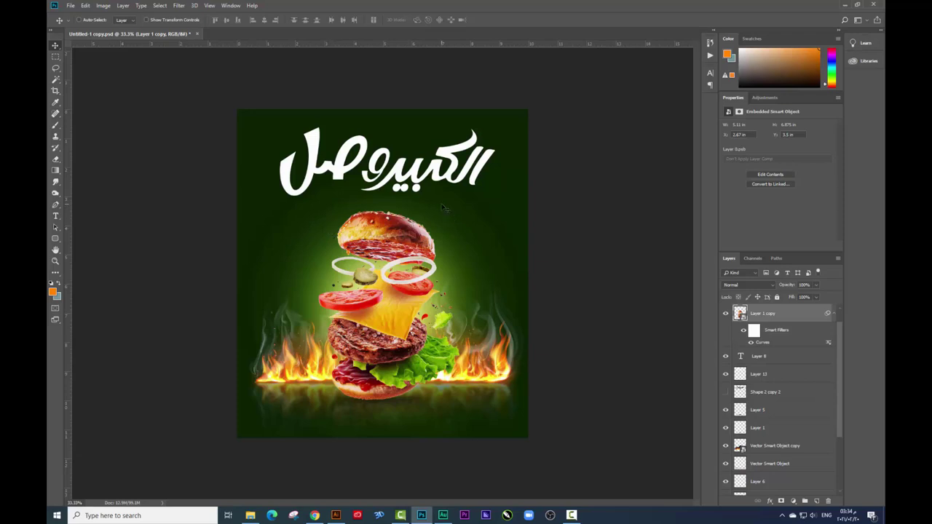
# - Delete the Color Balance 1 adjustment layer from the burger poster
pyautogui.rightClick(437, 170)
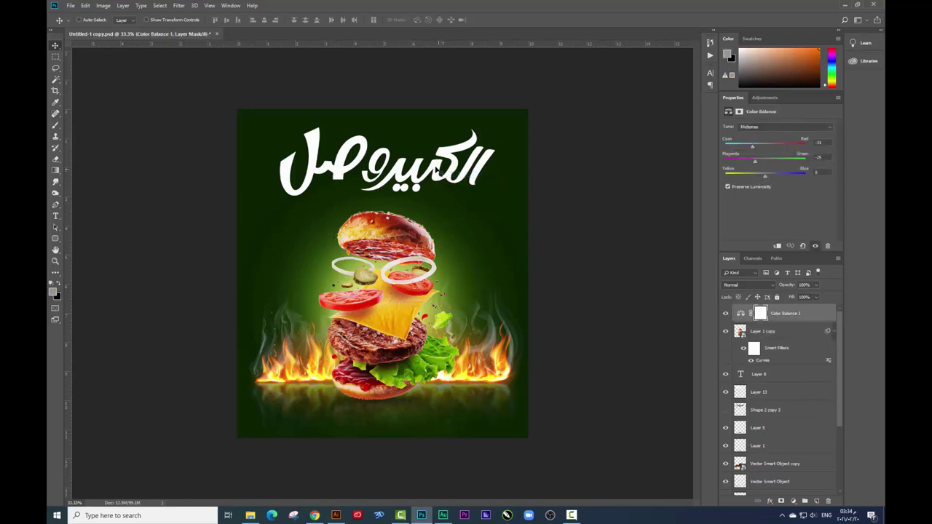
pyautogui.rightClick(436, 167)
pyautogui.click(446, 180)
pyautogui.rightClick(447, 170)
pyautogui.click(452, 173)
pyautogui.press('Delete')
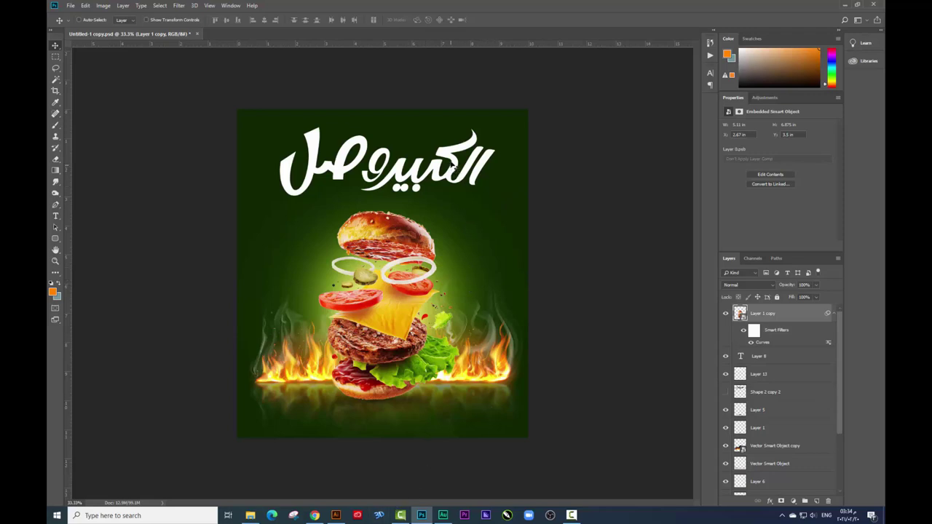
# - Move the Arabic logo (Layer 13), undo the move, and switch to Illustrator
pyautogui.rightClick(453, 167)
pyautogui.click(470, 170)
pyautogui.moveTo(469, 169); pyautogui.dragTo(460, 178)
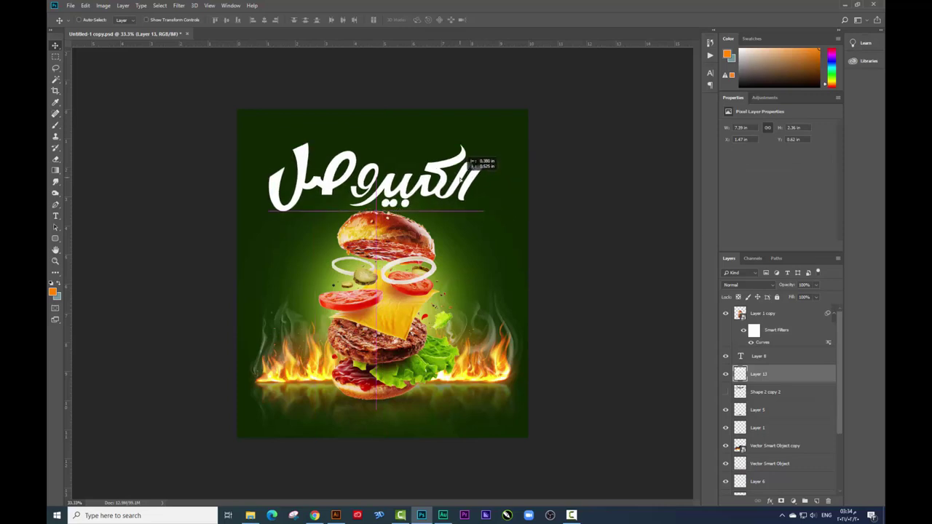
pyautogui.hotkey('ctrl', 'z')
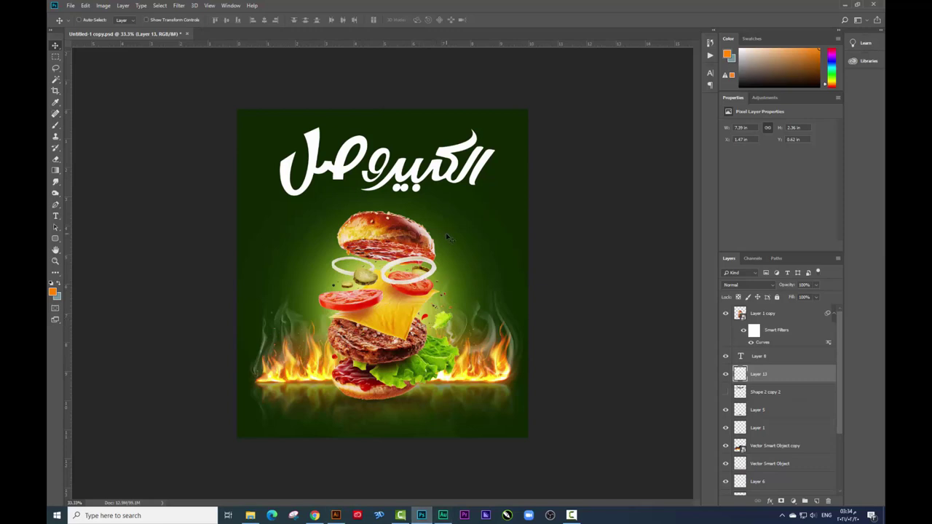
pyautogui.click(336, 515)
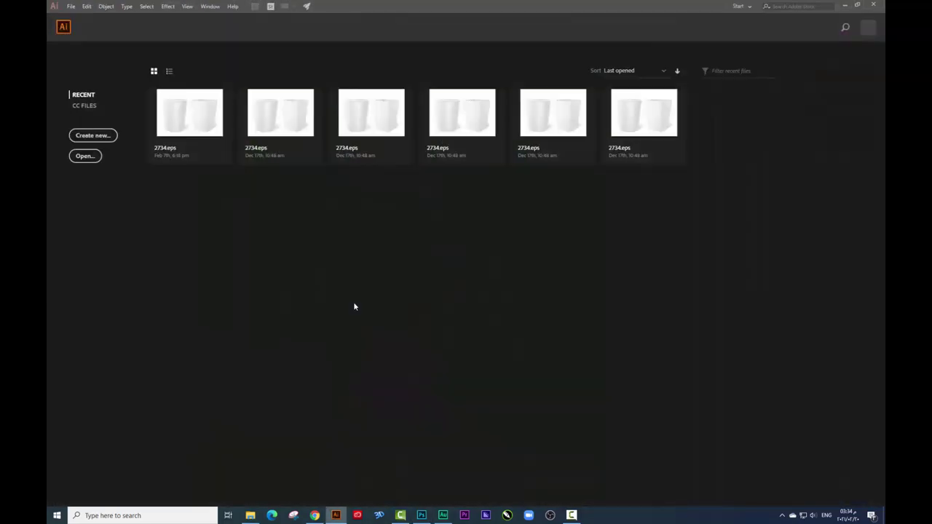
# - Create a blank Letter-size Untitled-1 document in Illustrator, then return to Photoshop
pyautogui.click(71, 7)
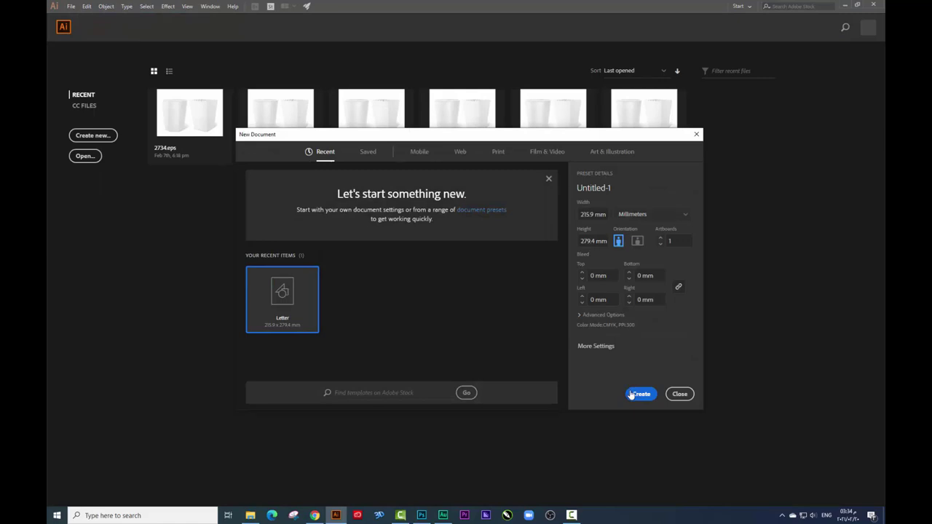
pyautogui.click(638, 397)
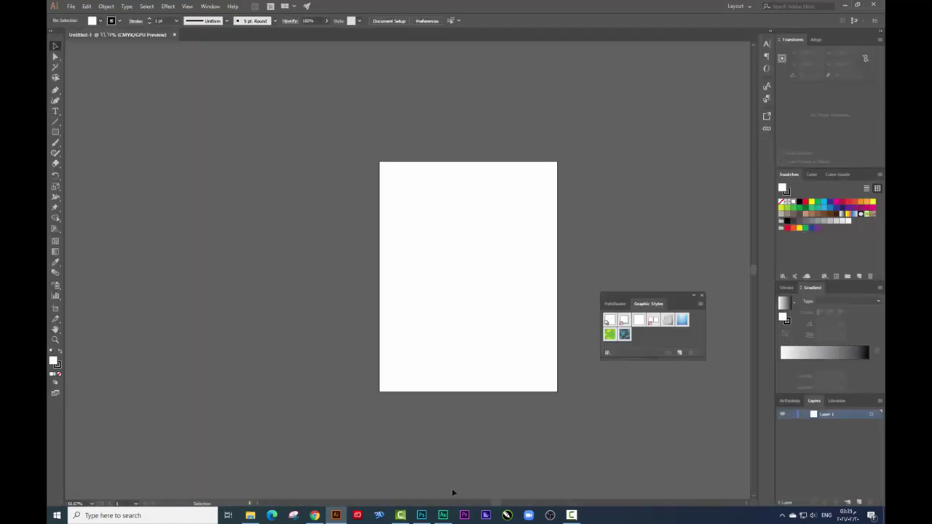
pyautogui.click(421, 514)
# - Give Layer 13 a #000000 Color Overlay and drag the black logo into Illustrator
pyautogui.rightClick(458, 167)
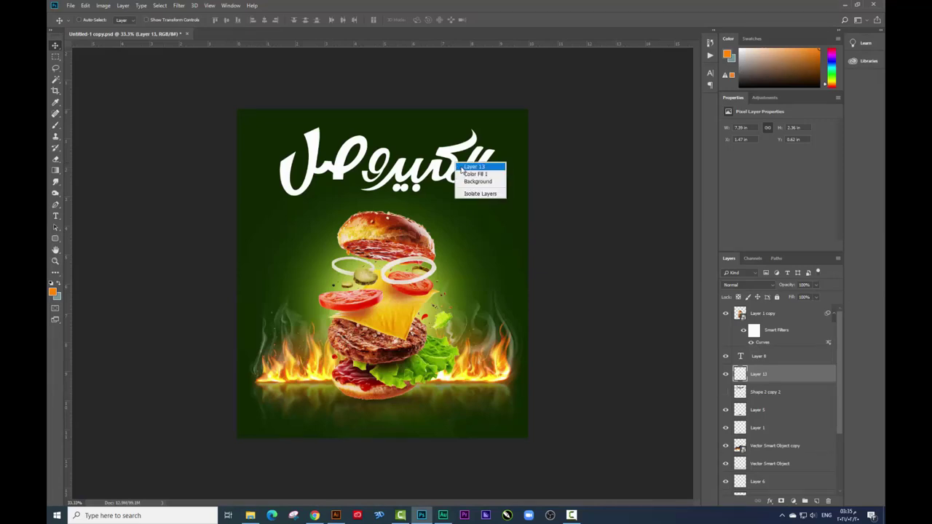
pyautogui.click(473, 167)
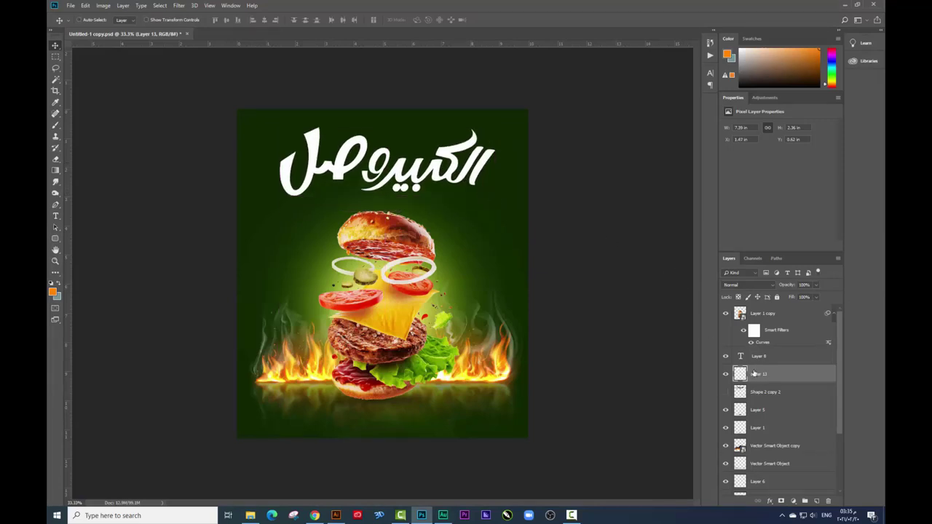
pyautogui.rightClick(770, 366)
pyautogui.click(794, 31)
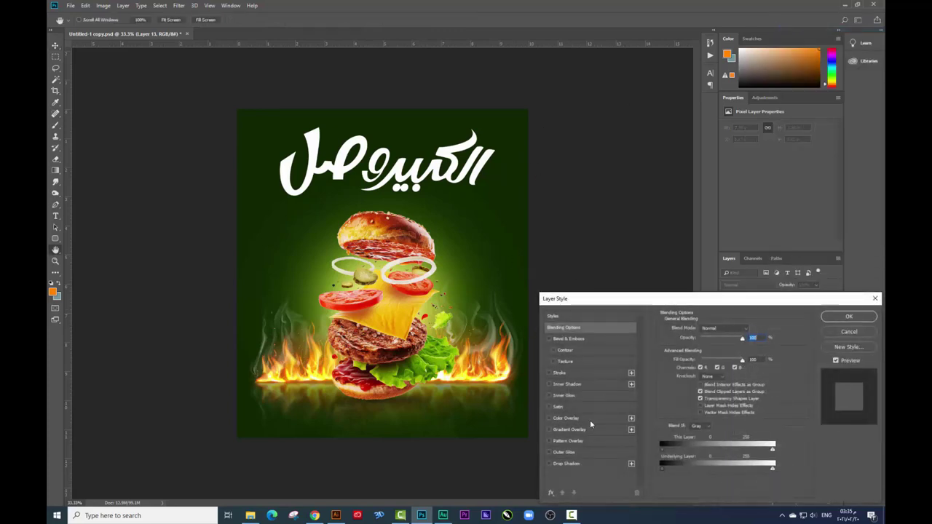
pyautogui.click(611, 418)
pyautogui.click(751, 330)
pyautogui.write('000000')
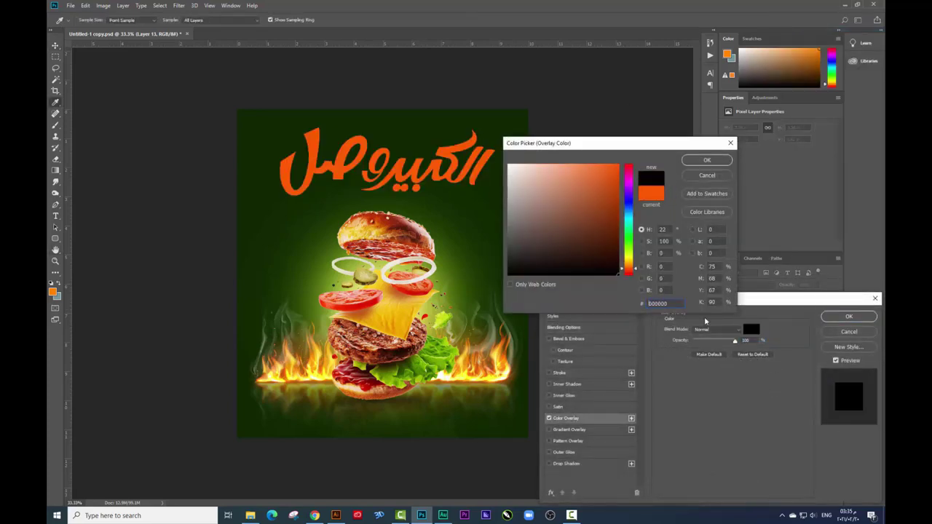
pyautogui.click(707, 158)
pyautogui.press('Return')
pyautogui.press('v')
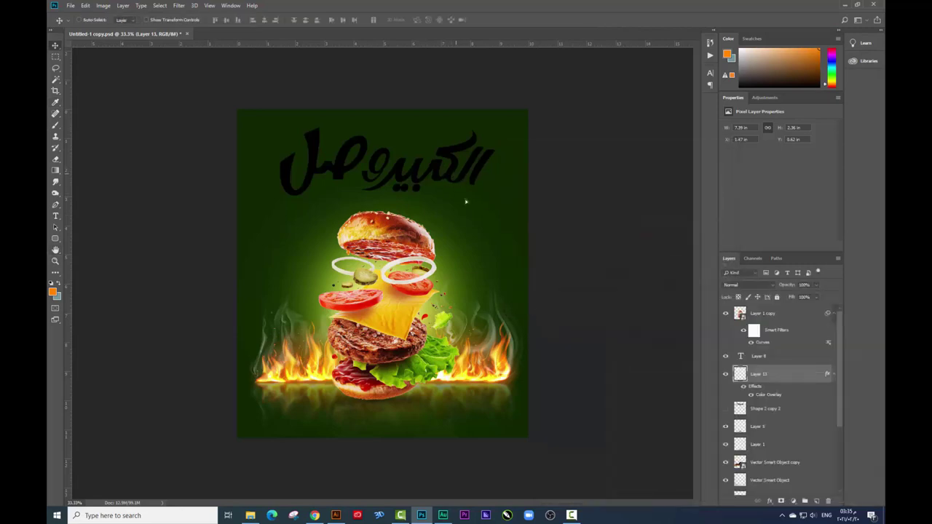
pyautogui.moveTo(466, 202)
pyautogui.mouseDown()
pyautogui.moveTo(436, 178)
pyautogui.moveTo(424, 193)
pyautogui.moveTo(340, 412)
pyautogui.moveTo(364, 459)
pyautogui.mouseUp()
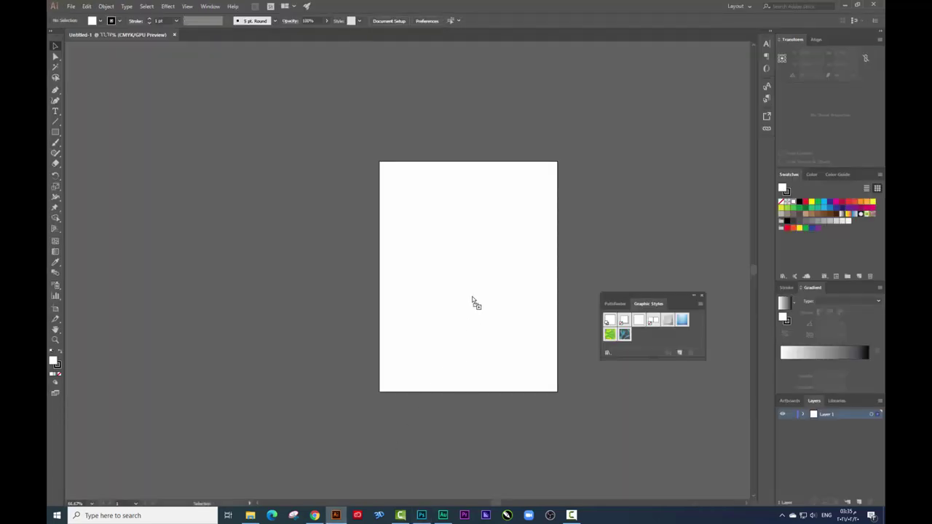
# - Drop the black logo onto the artboard, then Image Trace and Expand it
pyautogui.moveTo(472, 301); pyautogui.dragTo(473, 301)
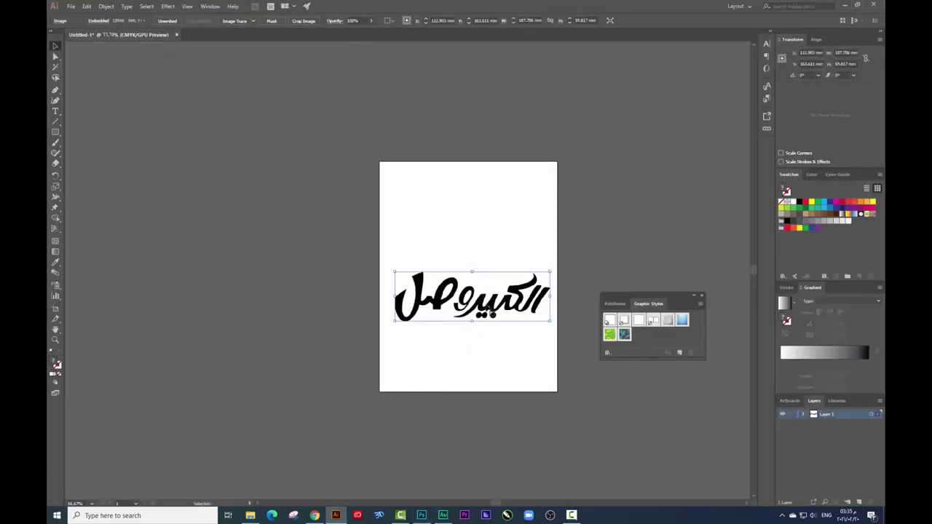
pyautogui.hotkey('ctrl', '=')
pyautogui.hotkey('ctrl', '=')
pyautogui.hotkey('ctrl', '=')
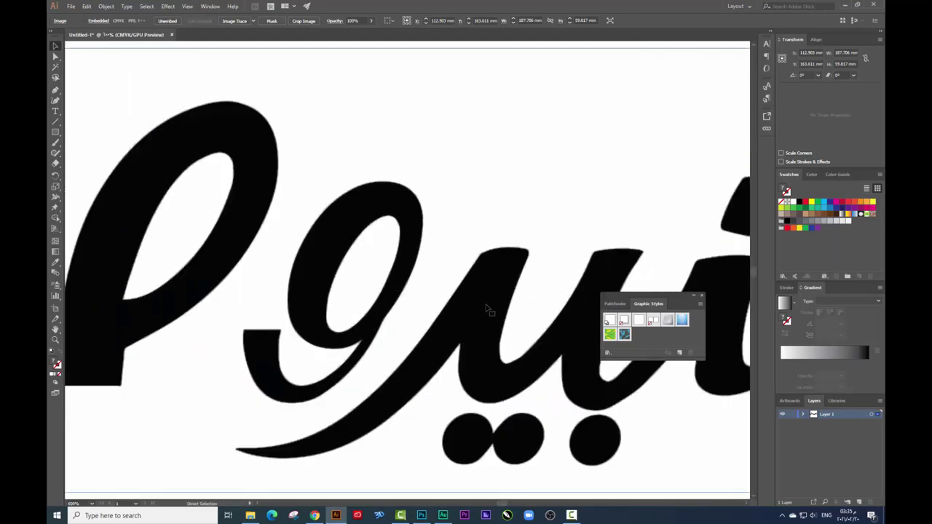
pyautogui.hotkey('ctrl', '=')
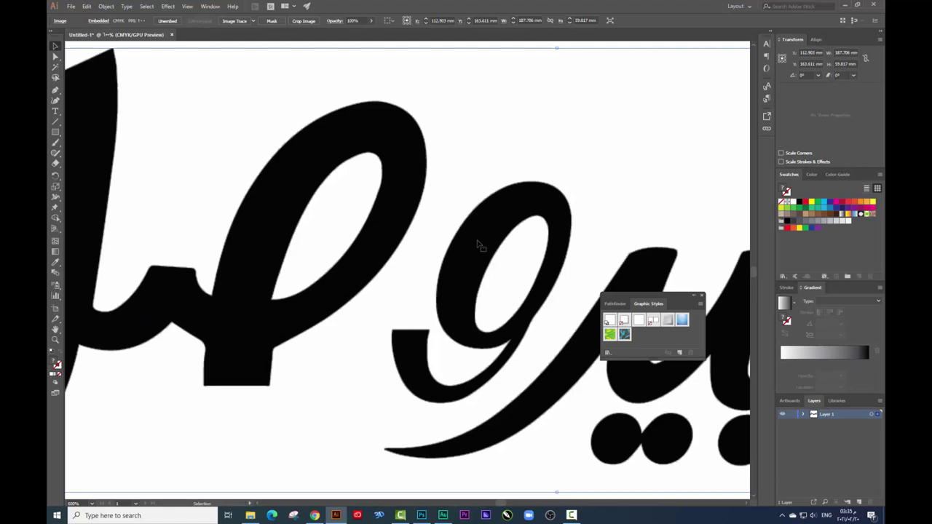
pyautogui.moveTo(289, 183); pyautogui.dragTo(329, 270)
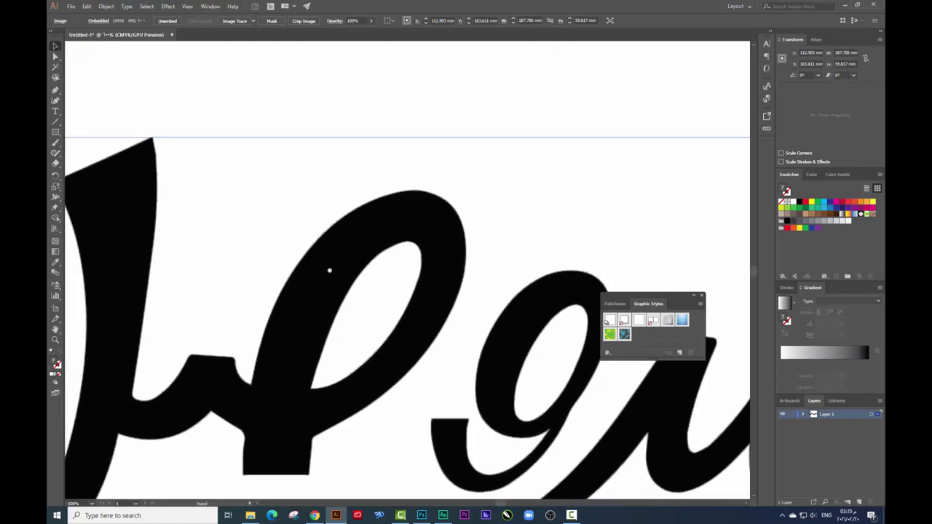
pyautogui.click(236, 22)
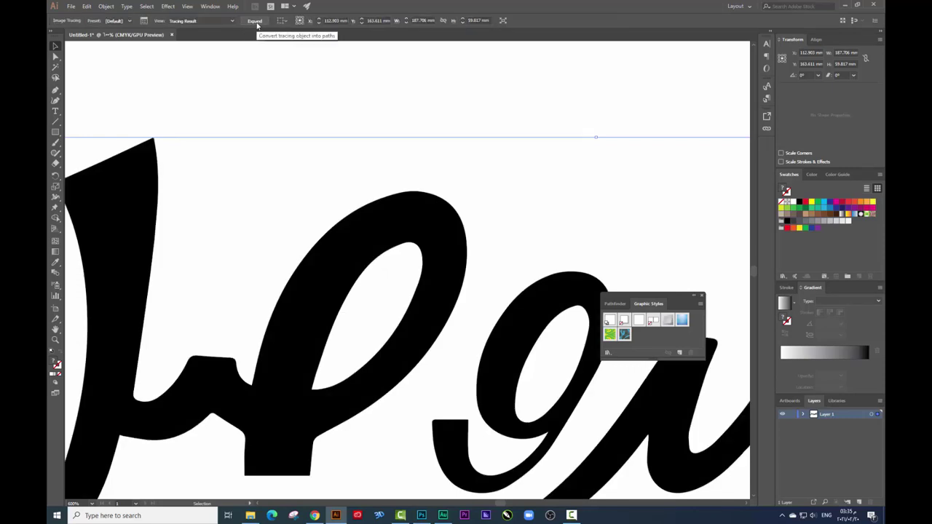
pyautogui.click(256, 22)
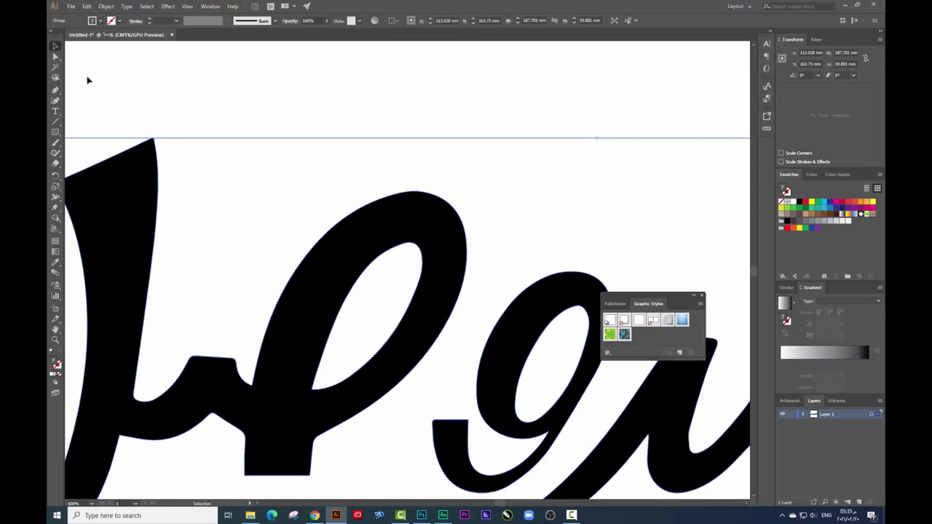
# - Remove the white background areas of the traced logo using the Magic Wand
pyautogui.click(57, 68)
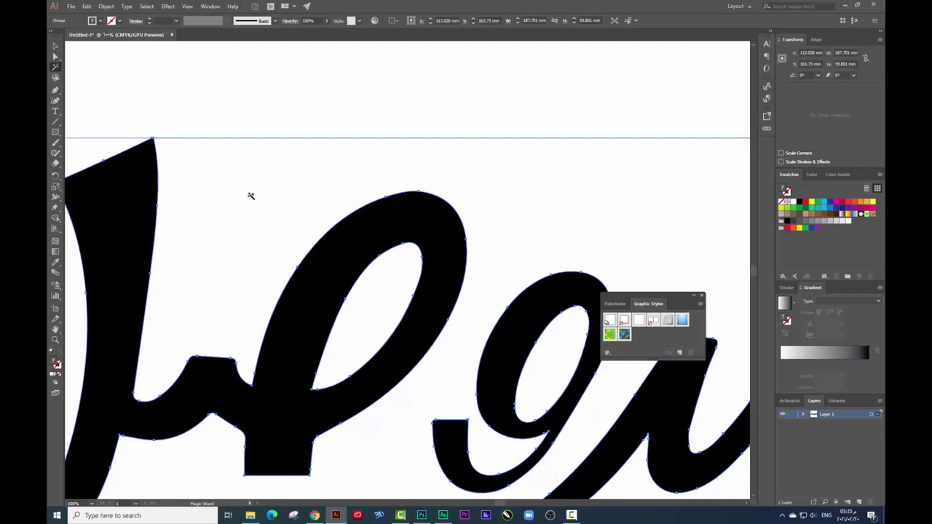
pyautogui.click(250, 196)
pyautogui.click(250, 196)
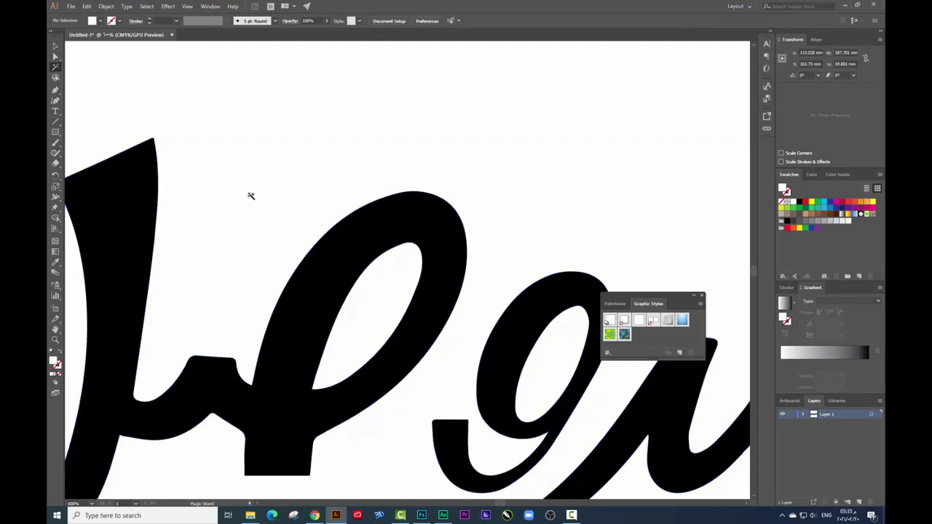
pyautogui.click(56, 47)
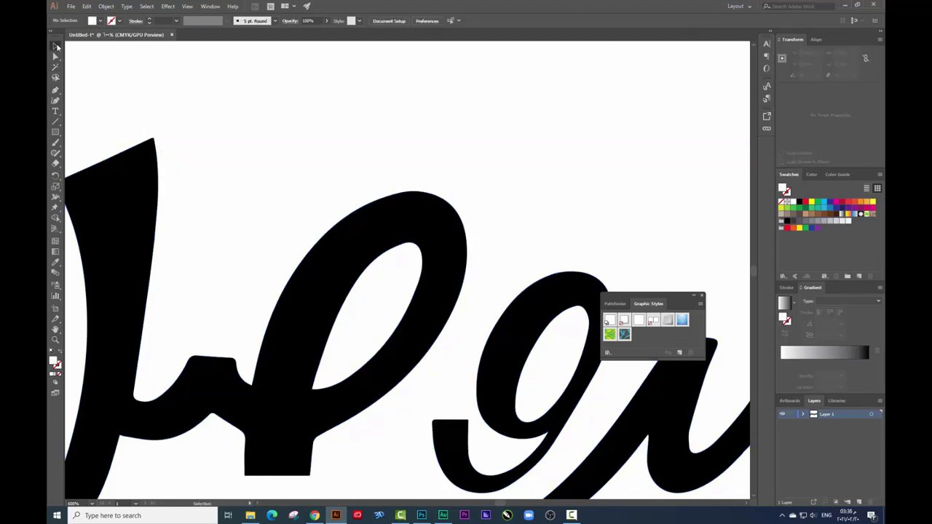
# - Zoom in and out to inspect the edges of the black lettering
pyautogui.hotkey('ctrl', '0')
pyautogui.hotkey('ctrl', '+')
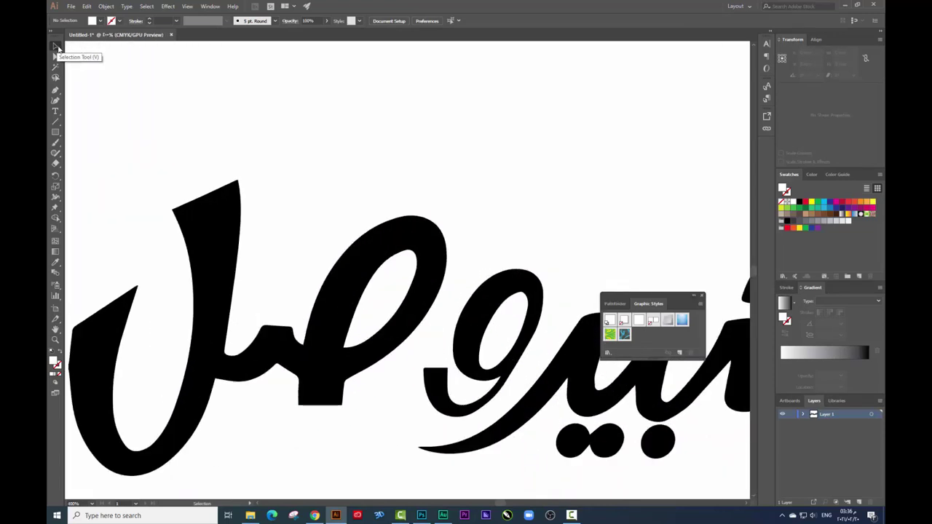
pyautogui.hotkey('ctrl', '+')
pyautogui.hotkey('ctrl', '+')
pyautogui.hotkey('ctrl', '+')
pyautogui.hotkey('ctrl', '+')
pyautogui.hotkey('ctrl', '+')
pyautogui.hotkey('ctrl', '+')
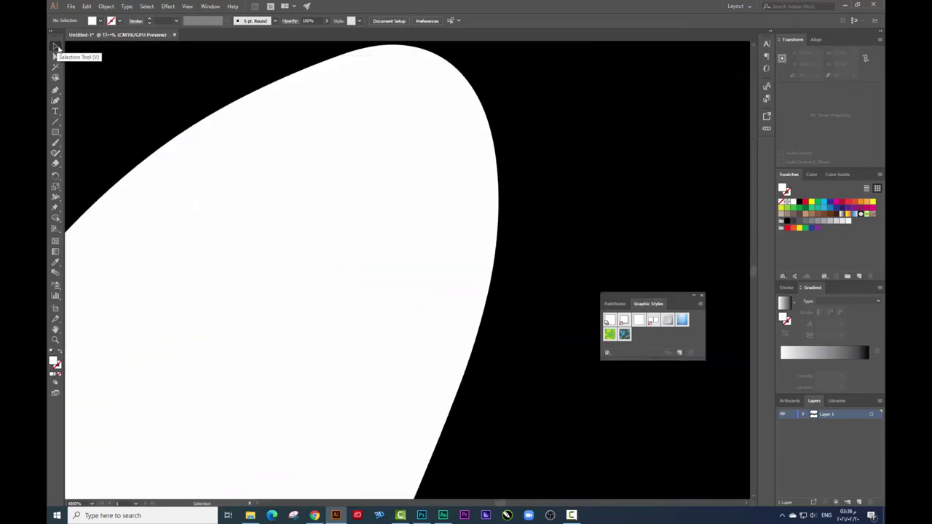
pyautogui.hotkey('ctrl', '+')
pyautogui.hotkey('ctrl', '-')
pyautogui.hotkey('ctrl', '-')
pyautogui.hotkey('ctrl', '-')
pyautogui.hotkey('ctrl', '-')
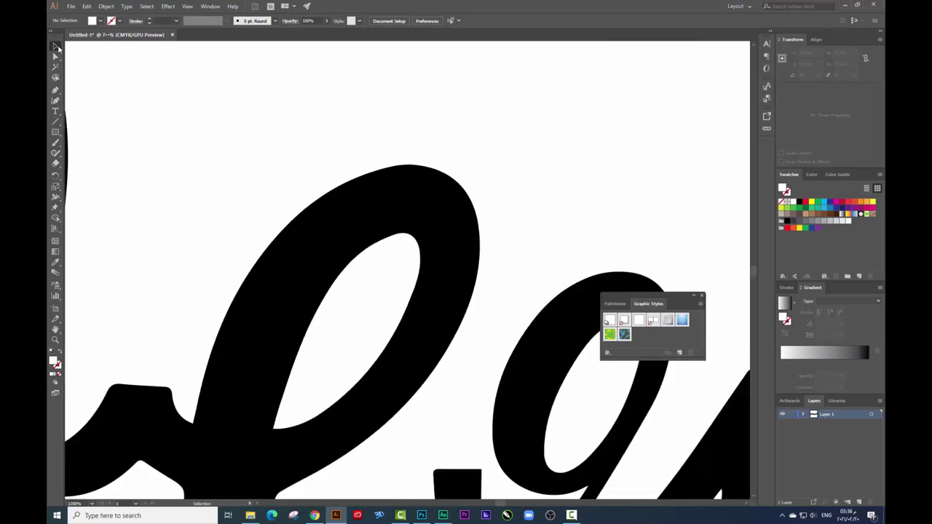
pyautogui.hotkey('ctrl', '-')
pyautogui.hotkey('ctrl', '-')
pyautogui.hotkey('ctrl', '-')
pyautogui.hotkey('ctrl', '-')
pyautogui.hotkey('ctrl', '-')
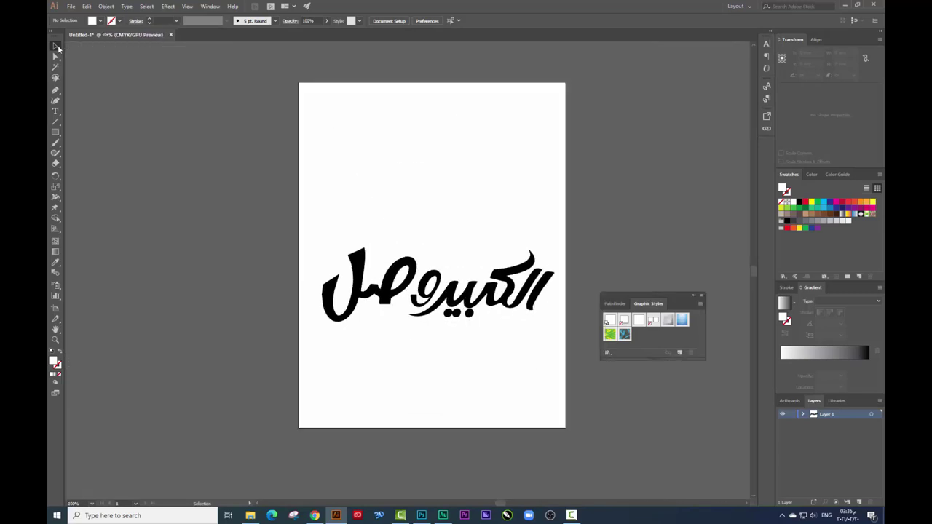
pyautogui.hotkey('ctrl', '+')
pyautogui.hscroll(1, 138, 72)
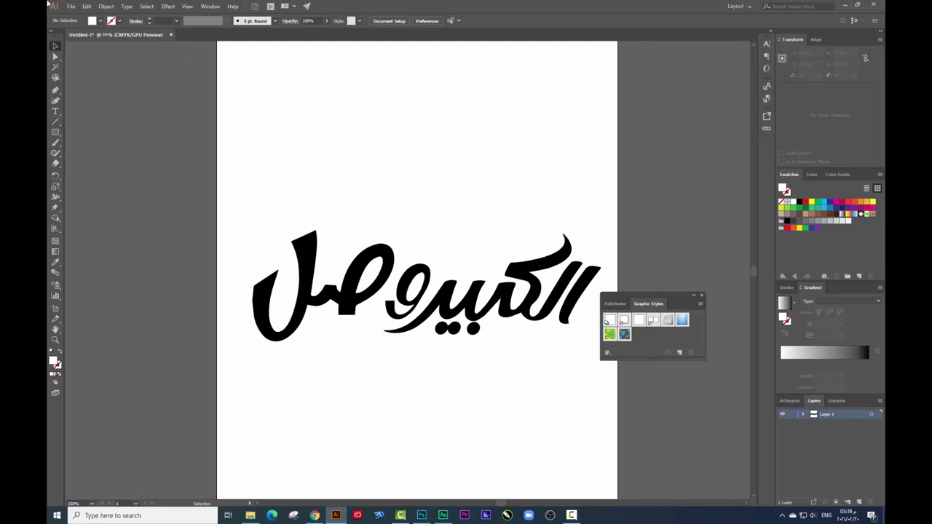
# - Open the Export dialog and confirm Enhanced Metafile (*.EMF) as the format
pyautogui.click(71, 7)
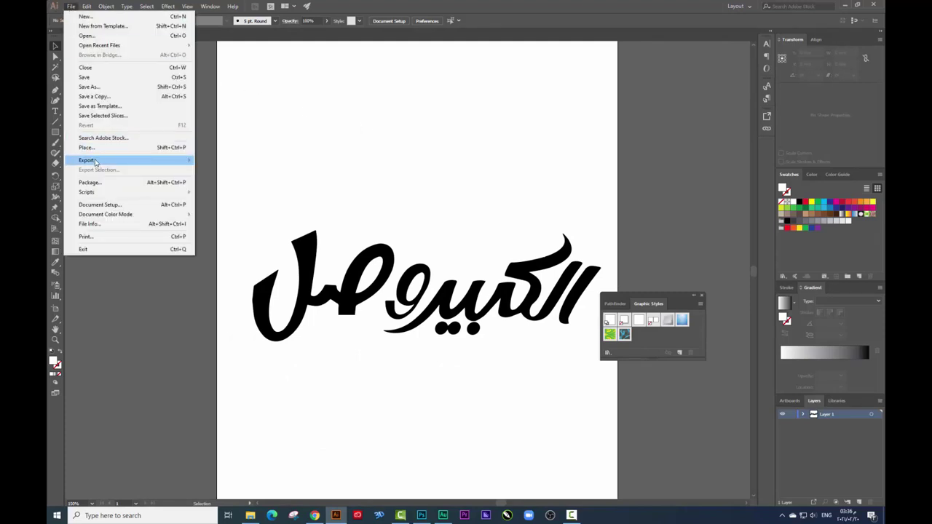
pyautogui.moveTo(86, 160)
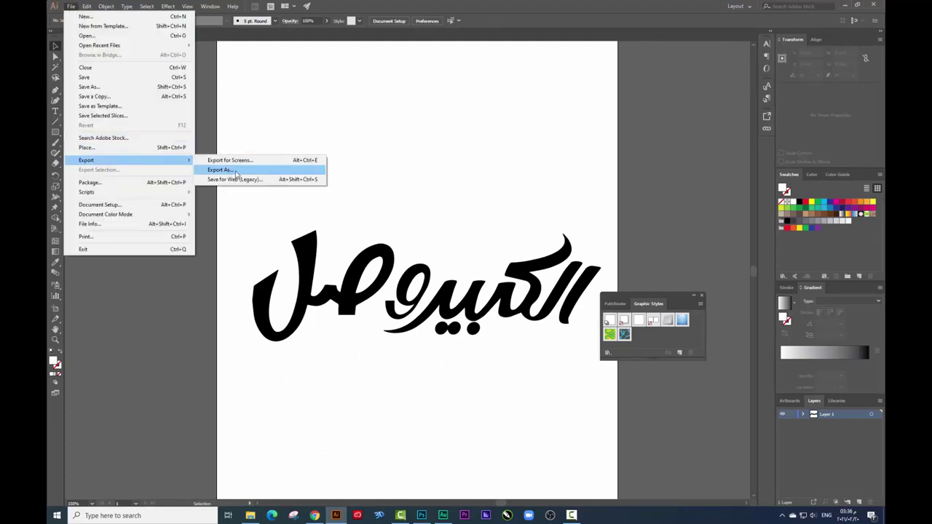
pyautogui.click(235, 172)
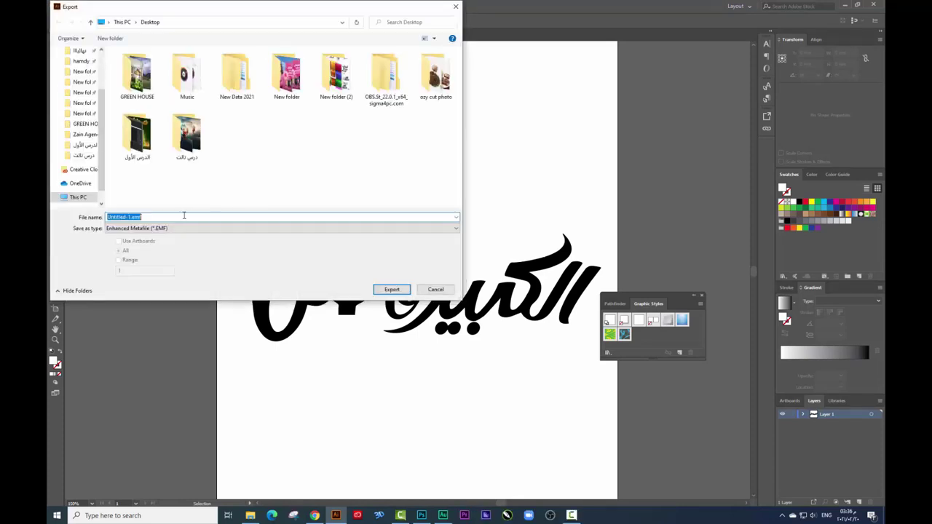
pyautogui.click(166, 229)
pyautogui.click(203, 178)
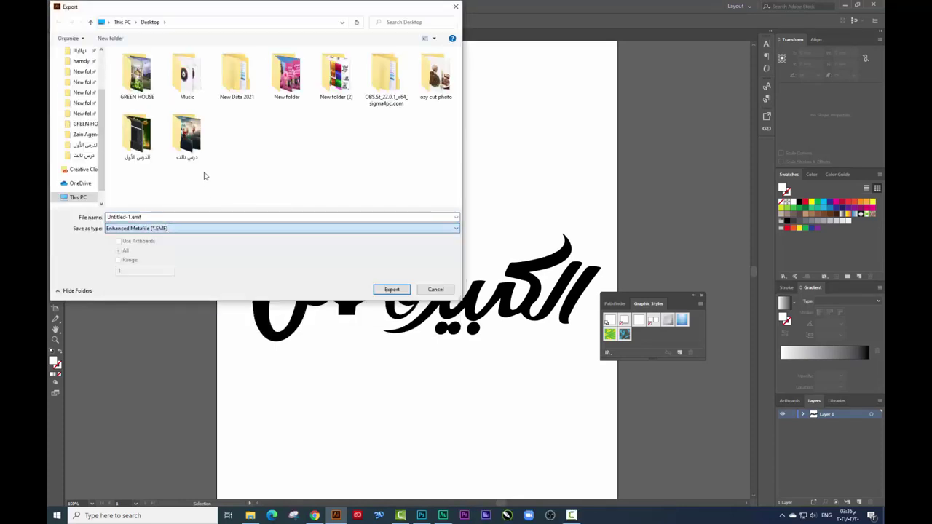
pyautogui.click(154, 230)
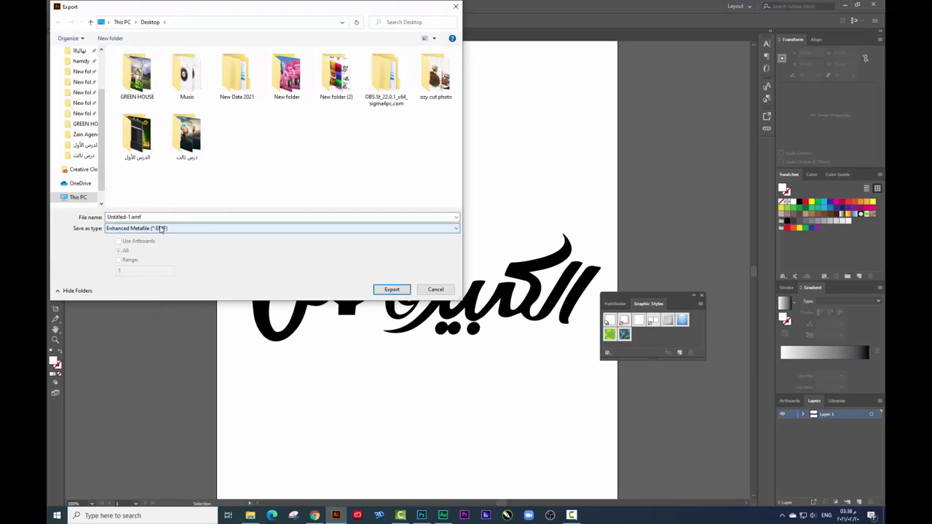
pyautogui.click(156, 228)
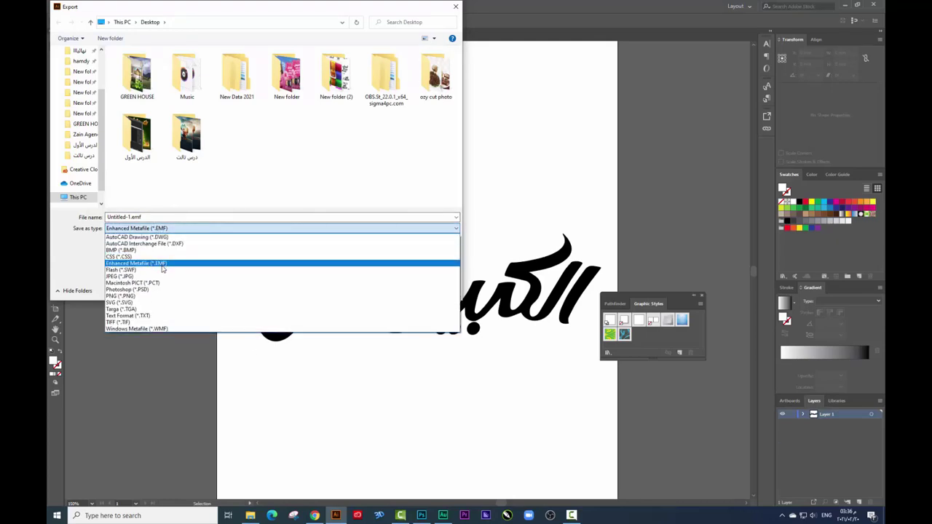
# - Launch Xara 3D Maker, dismiss its startup tip, and return to Illustrator
pyautogui.click(378, 516)
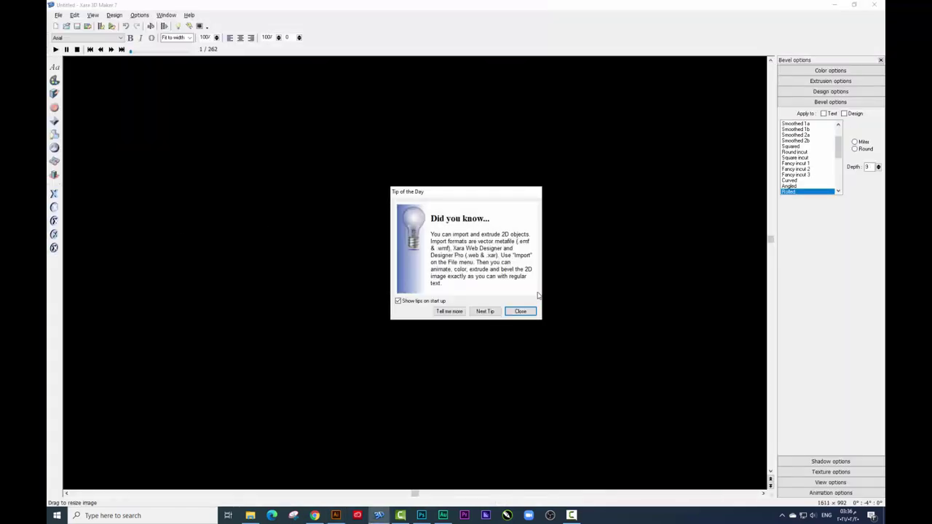
pyautogui.press('Escape')
pyautogui.hotkey('alt', 'Tab')
# - Name the file '00' and export it to the Desktop as EMF
pyautogui.doubleClick(180, 217)
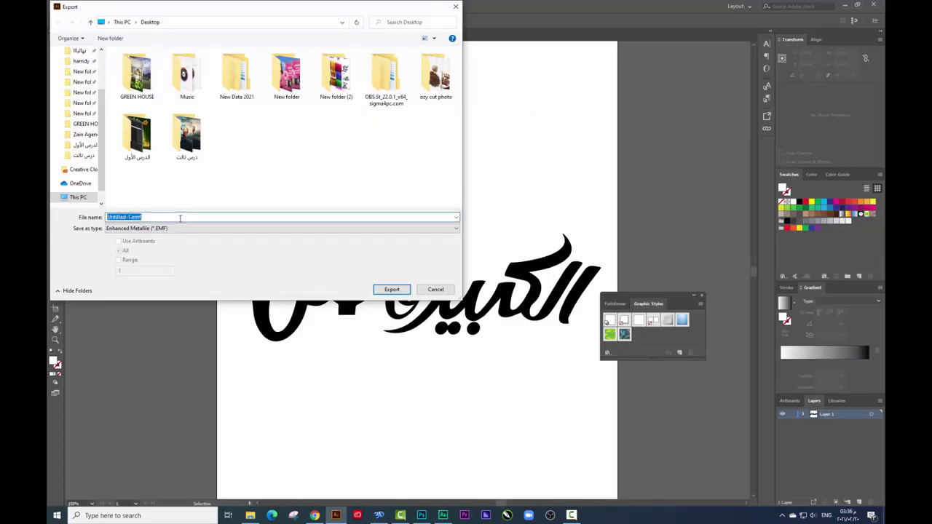
pyautogui.write('00')
pyautogui.press('Return')
pyautogui.press('super+d')
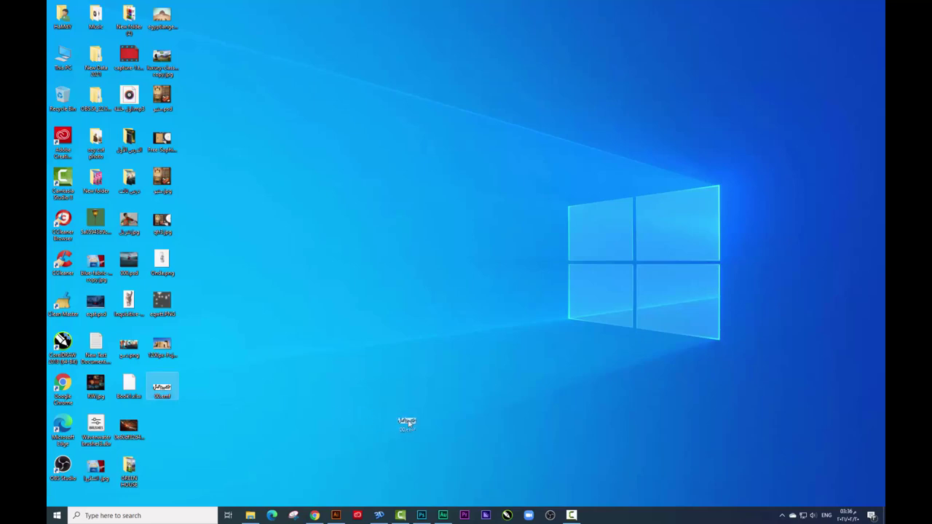
# - Bring Xara 3D Maker forward and create the 3D text 'tt'
pyautogui.click(379, 515)
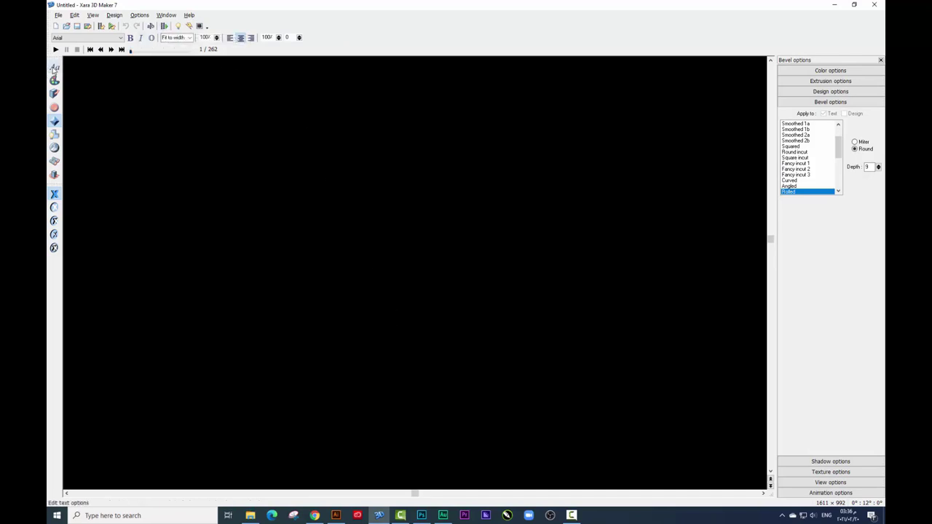
pyautogui.click(165, 27)
pyautogui.write('tt')
pyautogui.click(559, 314)
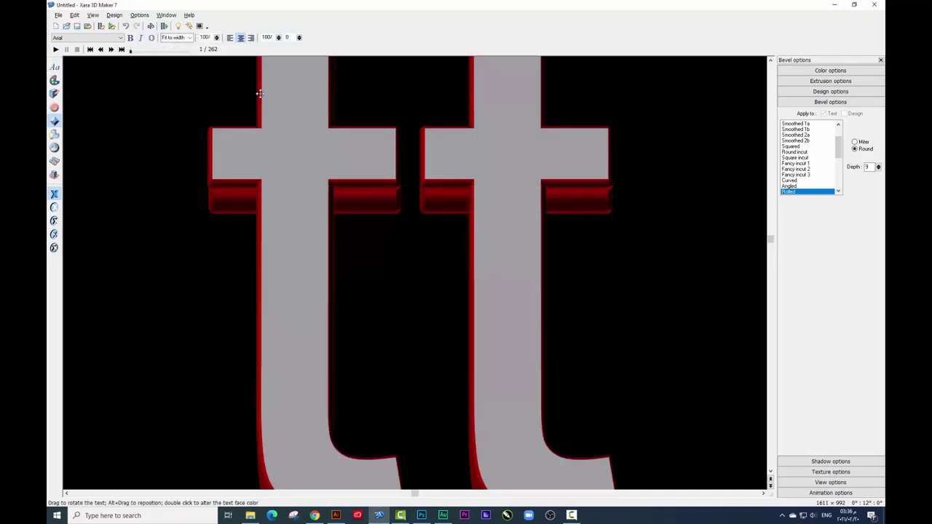
# - Play and stop the tt animation preview twice, then reopen Text options
pyautogui.click(164, 26)
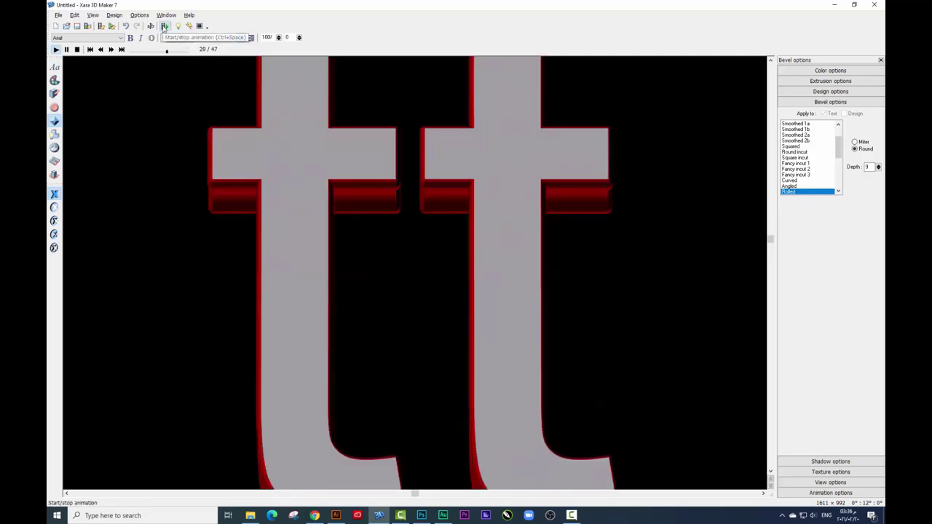
pyautogui.click(165, 27)
pyautogui.click(164, 26)
pyautogui.click(165, 26)
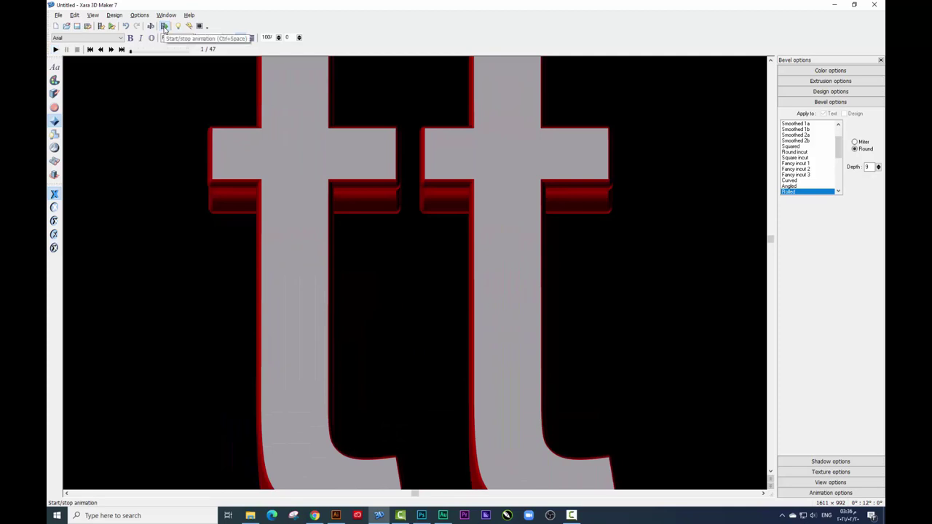
pyautogui.click(55, 67)
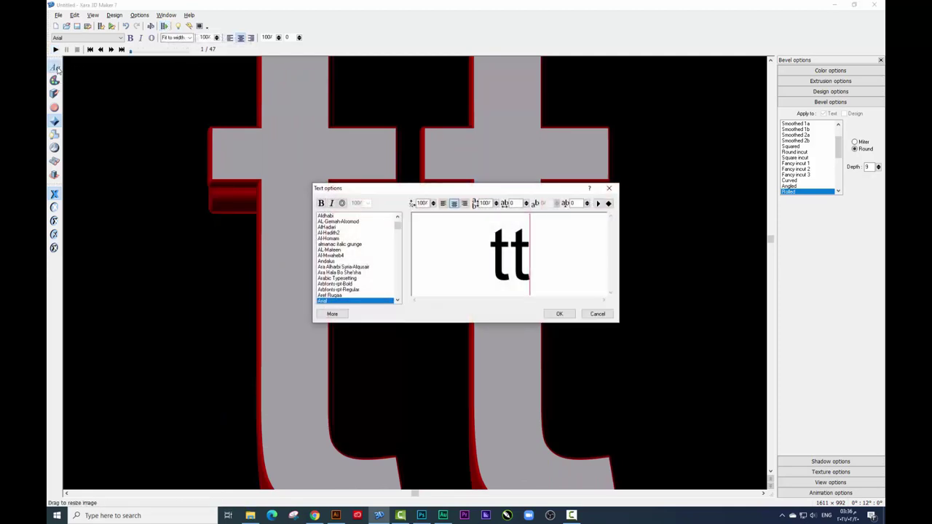
# - Clear the tt text from the canvas and close the options panel
pyautogui.press('Delete')
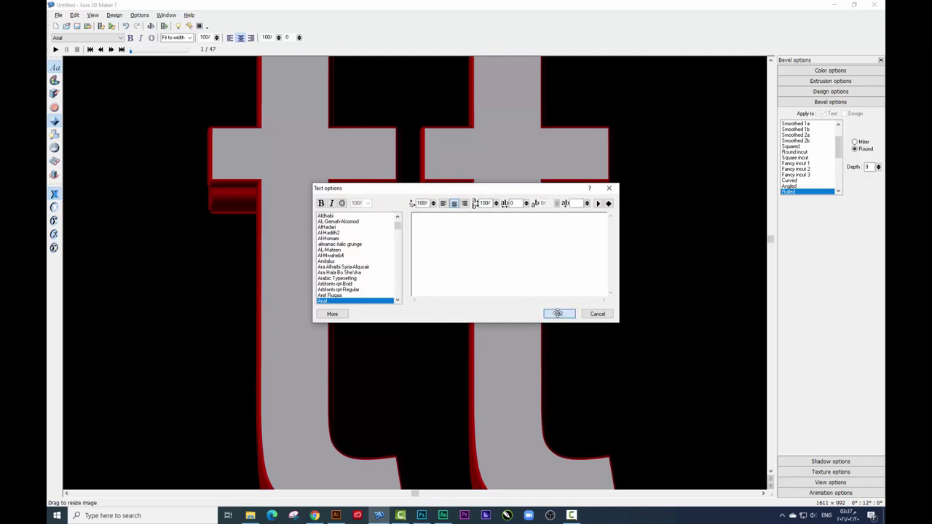
pyautogui.click(559, 314)
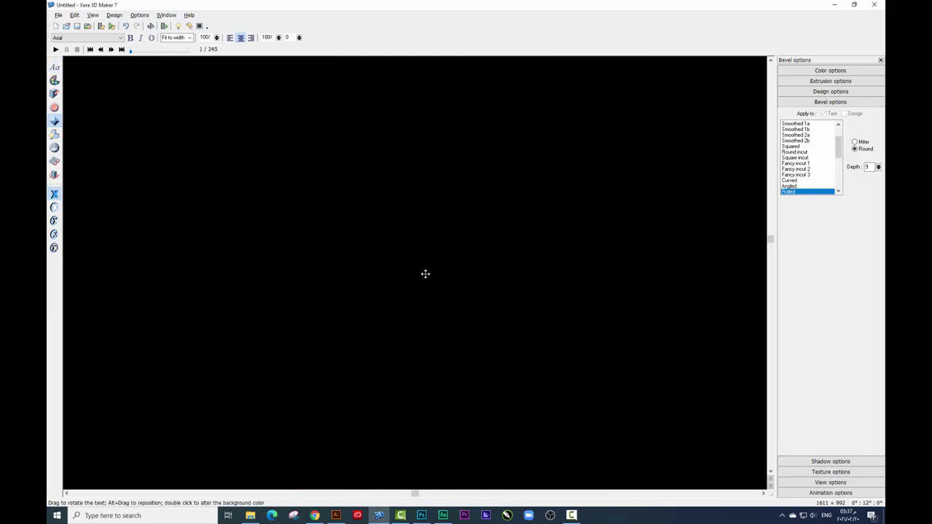
pyautogui.rightClick(782, 62)
pyautogui.click(790, 101)
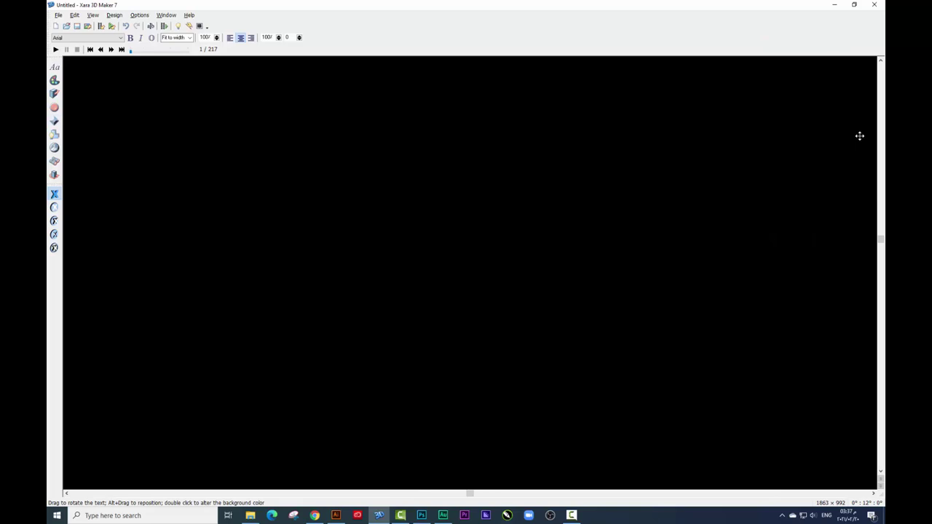
# - Turn Option bars back on and drag the exported EMF logo into Xara
pyautogui.rightClick(710, 27)
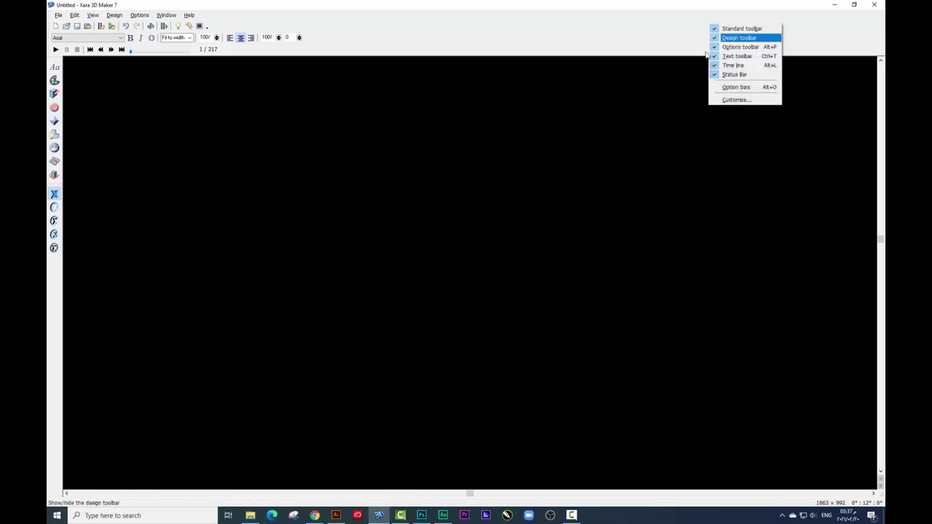
pyautogui.click(745, 89)
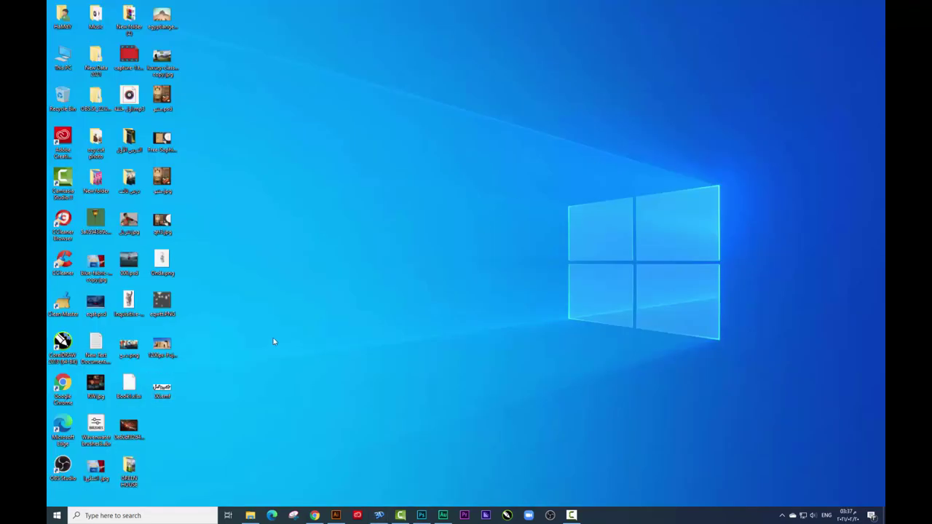
pyautogui.moveTo(162, 400)
pyautogui.mouseDown()
pyautogui.moveTo(385, 515)
pyautogui.moveTo(437, 337)
pyautogui.mouseUp()
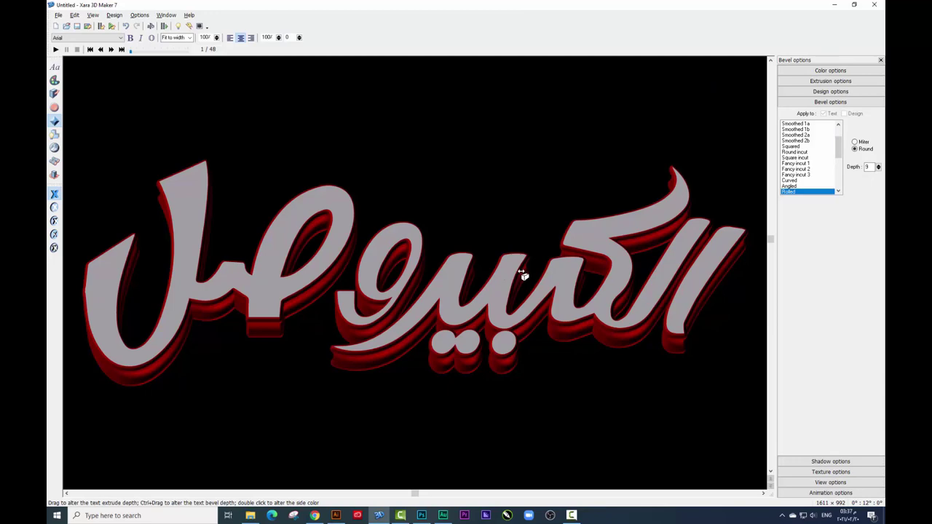
# - Adjust the logo's red extrusion depth and rotate it back to a frontal view
pyautogui.moveTo(522, 272); pyautogui.dragTo(537, 281)
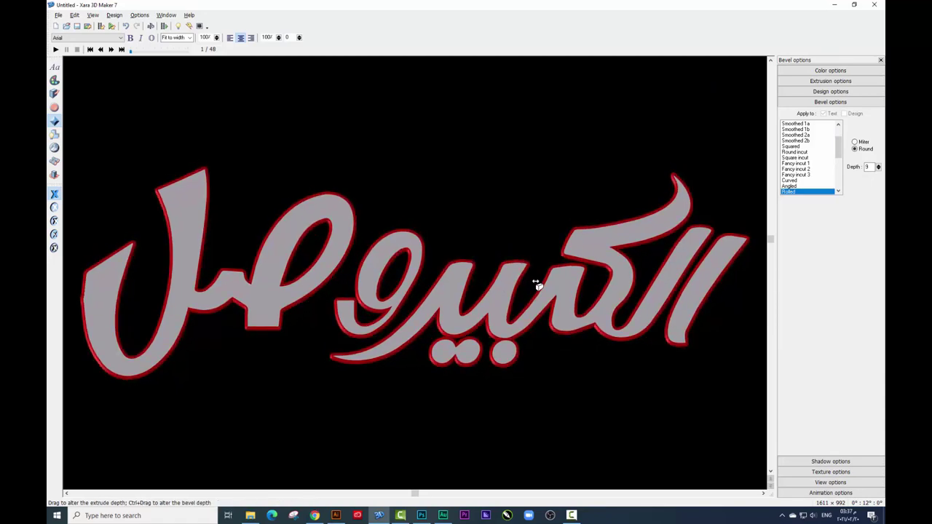
pyautogui.moveTo(466, 306)
pyautogui.mouseDown()
pyautogui.moveTo(476, 354)
pyautogui.moveTo(500, 319)
pyautogui.moveTo(493, 337)
pyautogui.mouseUp()
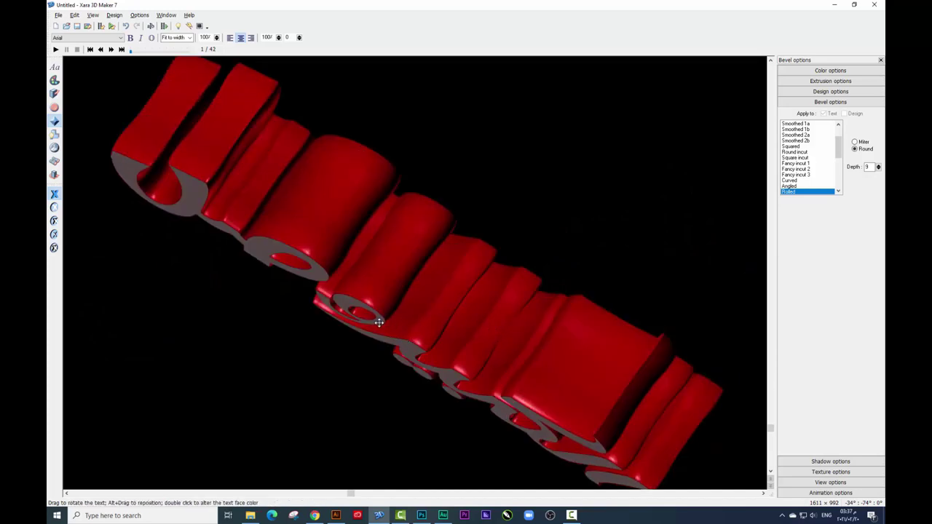
pyautogui.moveTo(380, 322)
pyautogui.mouseDown()
pyautogui.moveTo(405, 268)
pyautogui.moveTo(384, 267)
pyautogui.moveTo(438, 254)
pyautogui.moveTo(404, 246)
pyautogui.moveTo(413, 259)
pyautogui.mouseUp()
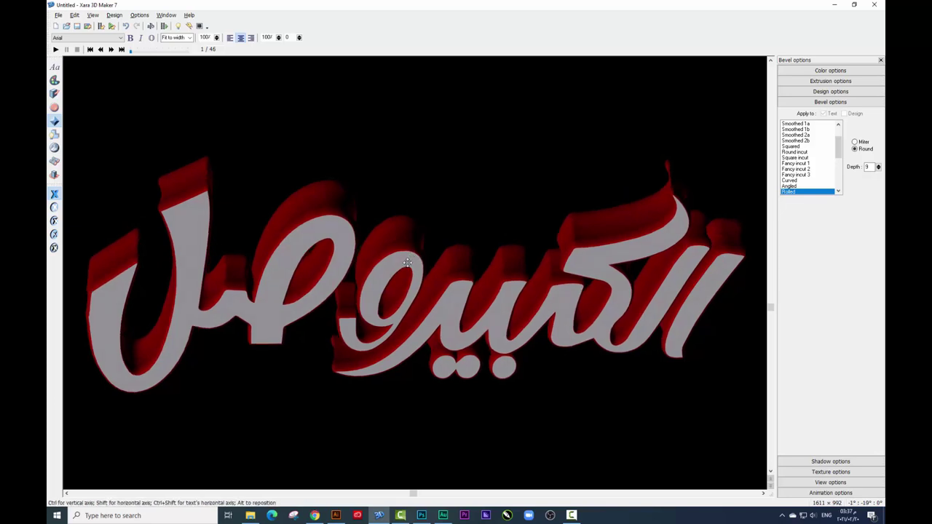
pyautogui.moveTo(412, 258); pyautogui.dragTo(412, 260)
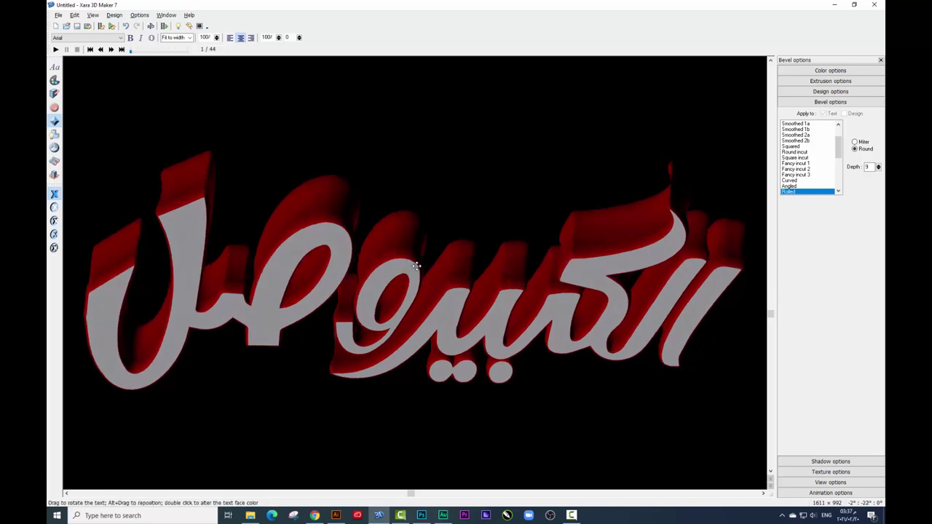
pyautogui.moveTo(419, 268); pyautogui.dragTo(412, 247)
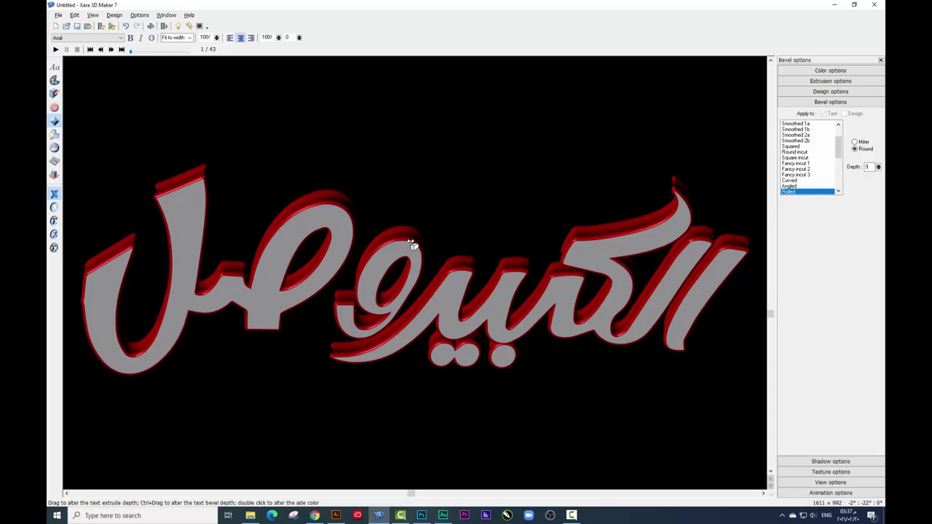
pyautogui.moveTo(411, 244); pyautogui.dragTo(412, 248)
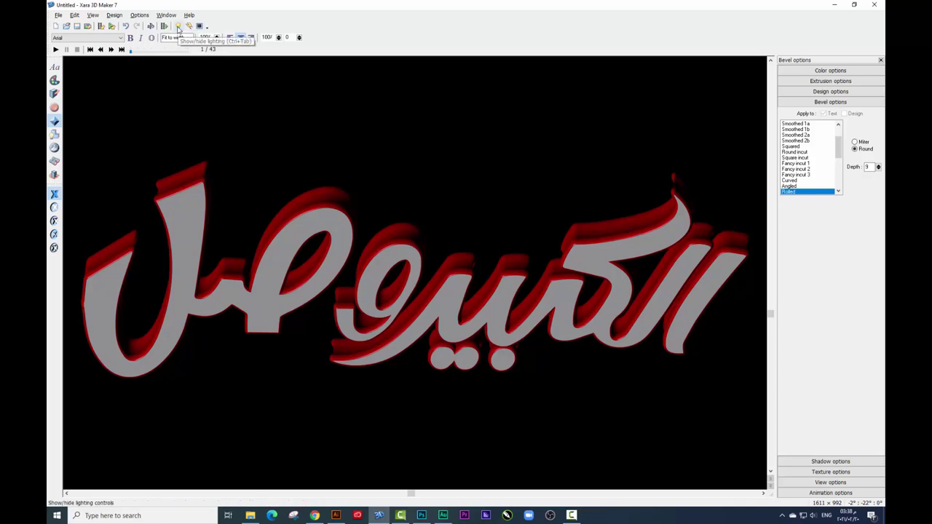
# - Show lighting arrows, drag the red light above the logo, and open Color options
pyautogui.click(178, 27)
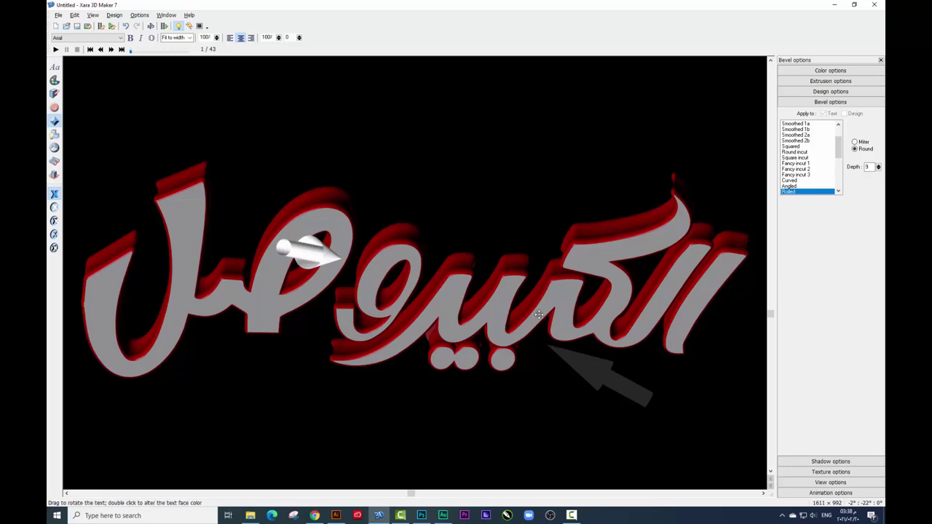
pyautogui.moveTo(431, 329); pyautogui.dragTo(482, 206)
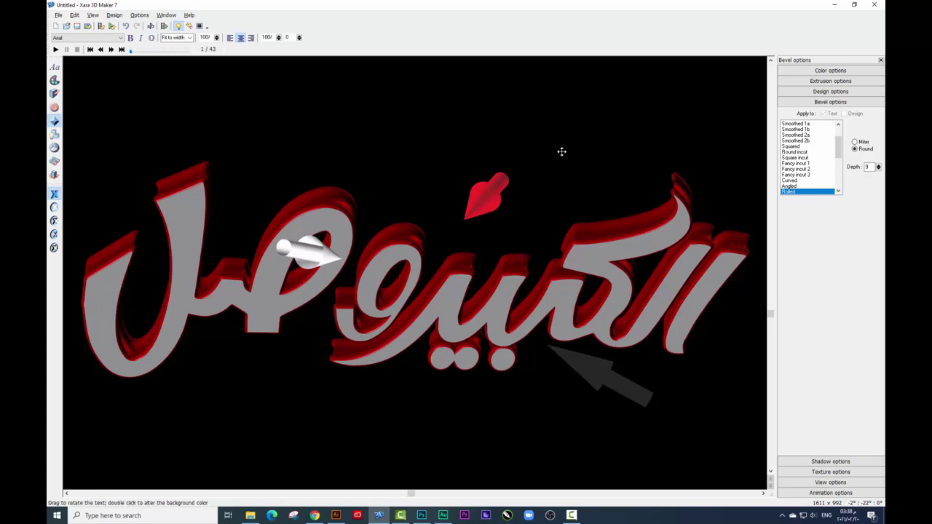
pyautogui.click(816, 71)
pyautogui.click(805, 86)
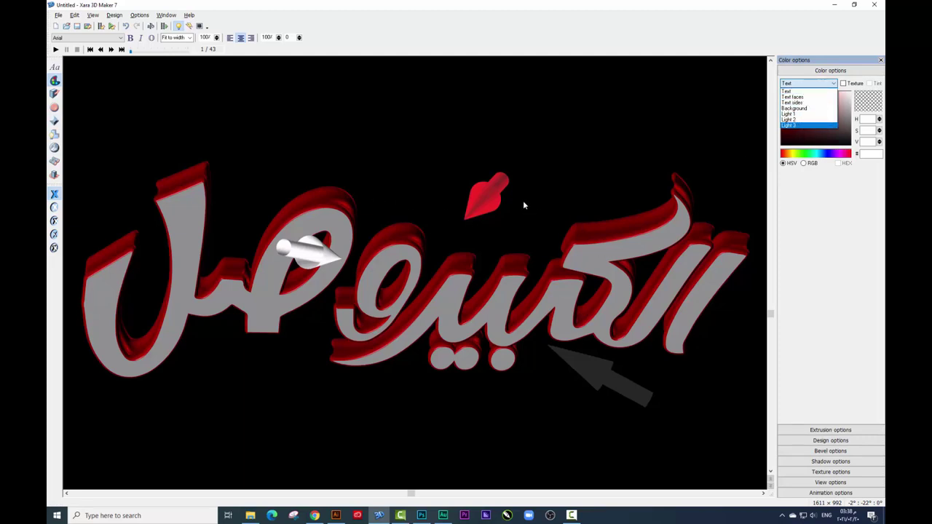
# - Colour Light 2 yellow and Light 3 green, placing the green light above the logo
pyautogui.click(790, 120)
pyautogui.click(794, 153)
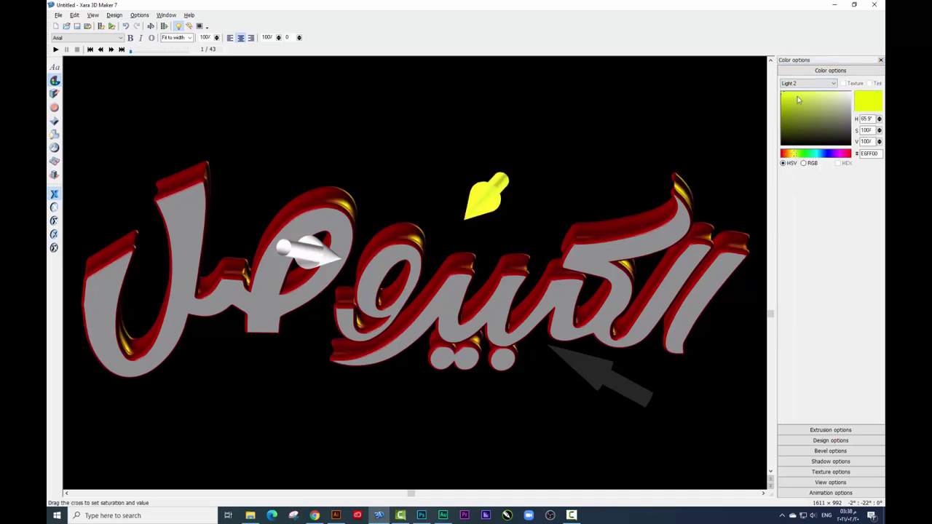
pyautogui.click(805, 83)
pyautogui.click(796, 128)
pyautogui.click(782, 92)
pyautogui.click(809, 154)
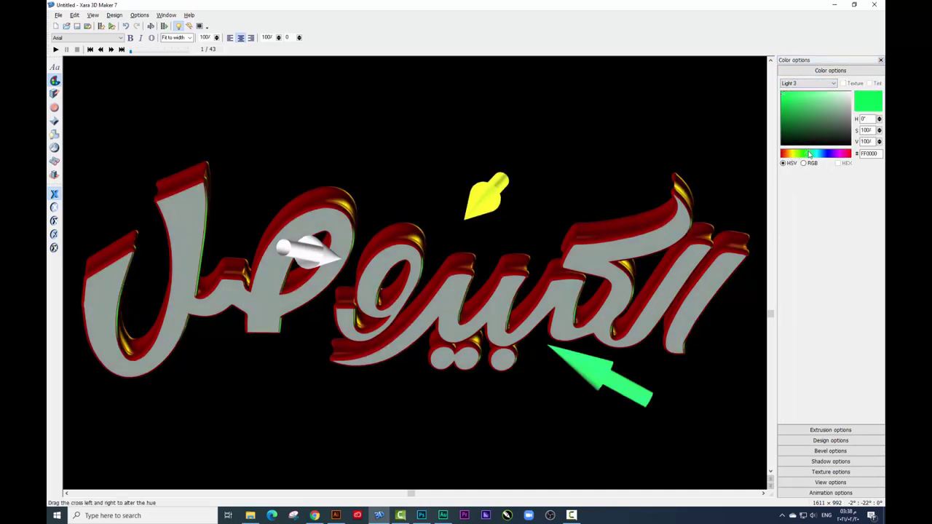
pyautogui.moveTo(617, 379)
pyautogui.mouseDown()
pyautogui.moveTo(298, 150)
pyautogui.moveTo(333, 135)
pyautogui.moveTo(312, 386)
pyautogui.moveTo(402, 171)
pyautogui.moveTo(433, 177)
pyautogui.mouseUp()
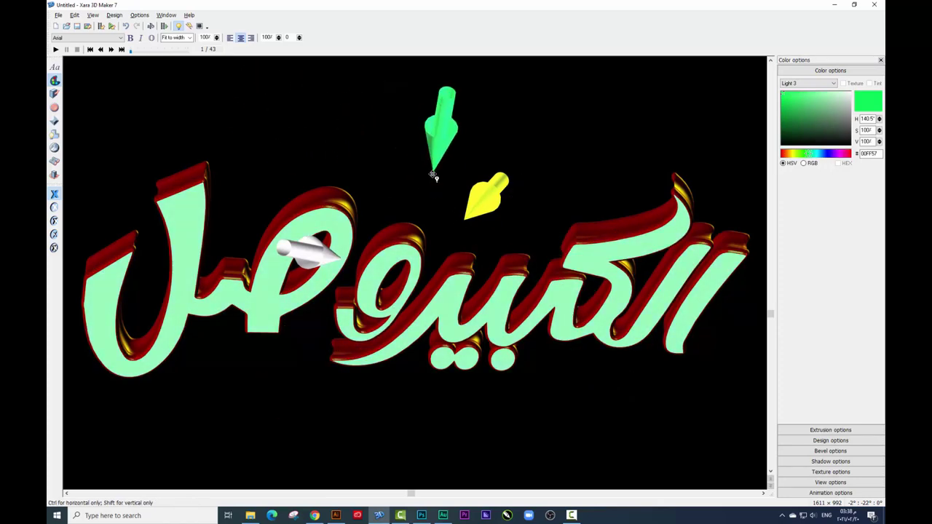
# - Make Light 2 red above the text and set Light 3 to dark red 720000
pyautogui.click(795, 87)
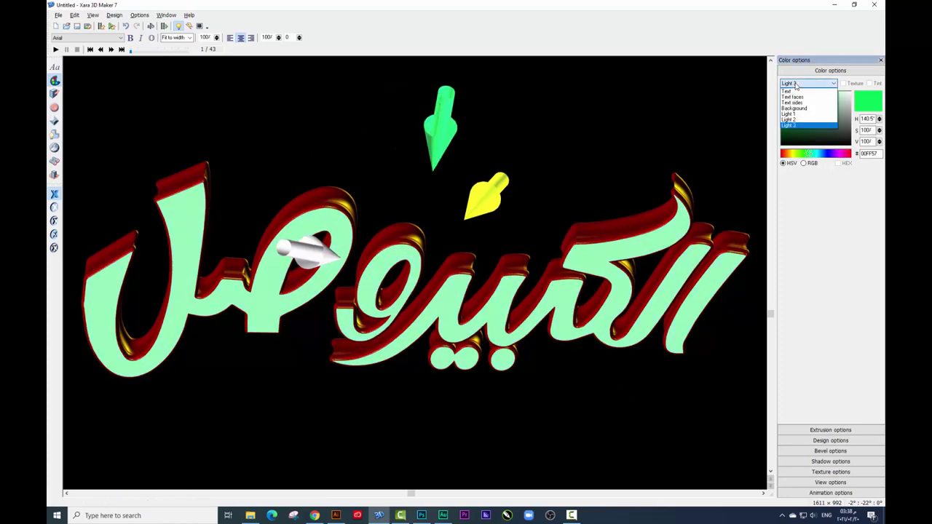
pyautogui.click(799, 122)
pyautogui.click(782, 154)
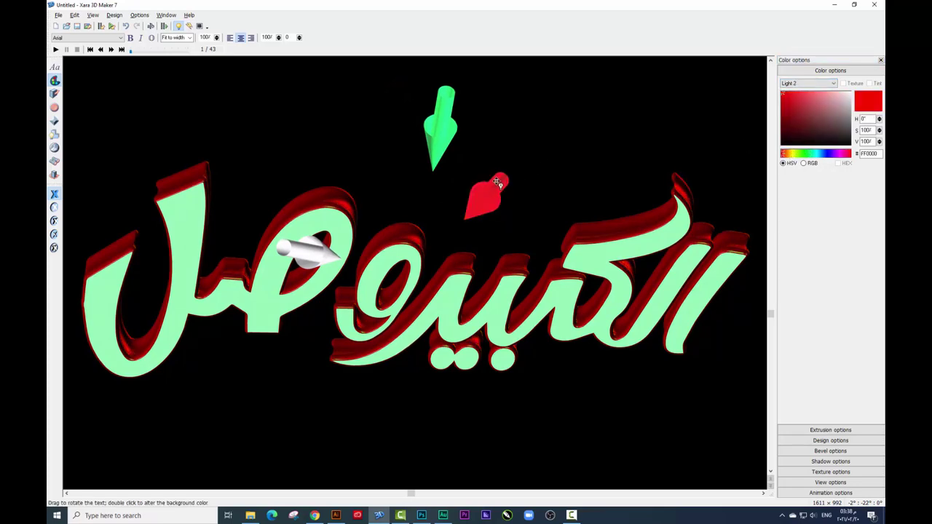
pyautogui.moveTo(487, 193)
pyautogui.mouseDown()
pyautogui.moveTo(367, 162)
pyautogui.moveTo(375, 171)
pyautogui.mouseUp()
pyautogui.click(808, 83)
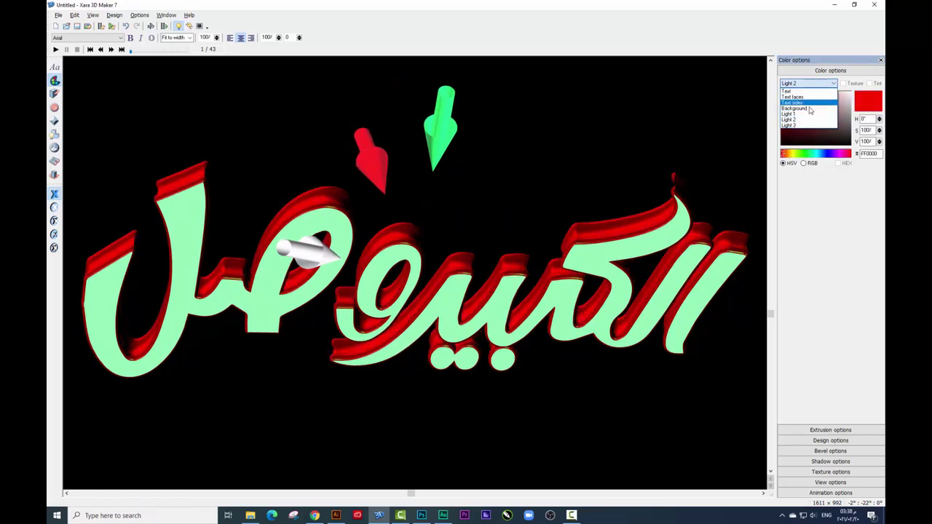
pyautogui.click(794, 106)
pyautogui.click(782, 154)
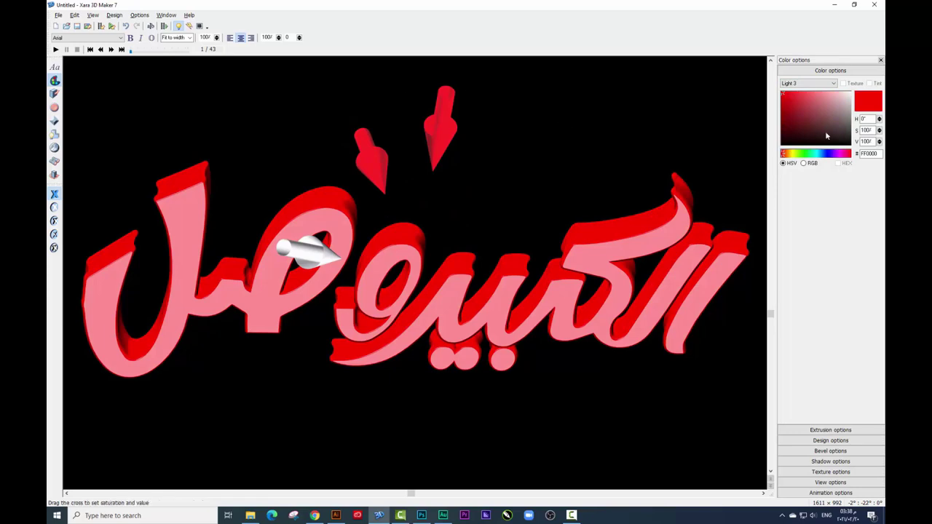
pyautogui.click(782, 121)
# - Reposition the red and white lights around the lettering and deepen the extrusion
pyautogui.moveTo(454, 184)
pyautogui.mouseDown()
pyautogui.moveTo(387, 193)
pyautogui.moveTo(457, 244)
pyautogui.moveTo(462, 183)
pyautogui.mouseUp()
pyautogui.moveTo(310, 252)
pyautogui.mouseDown()
pyautogui.moveTo(374, 333)
pyautogui.moveTo(458, 356)
pyautogui.moveTo(474, 379)
pyautogui.mouseUp()
pyautogui.moveTo(458, 171); pyautogui.dragTo(380, 157)
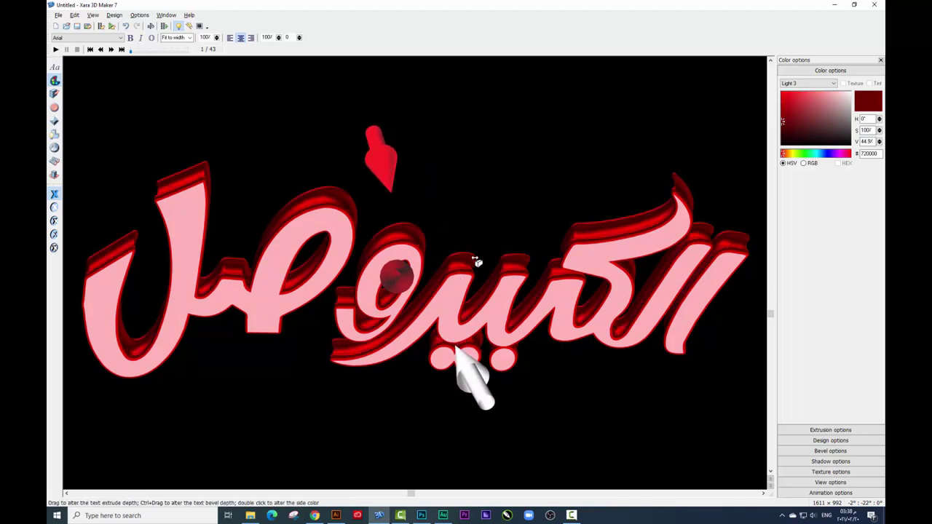
pyautogui.moveTo(506, 277); pyautogui.dragTo(514, 275)
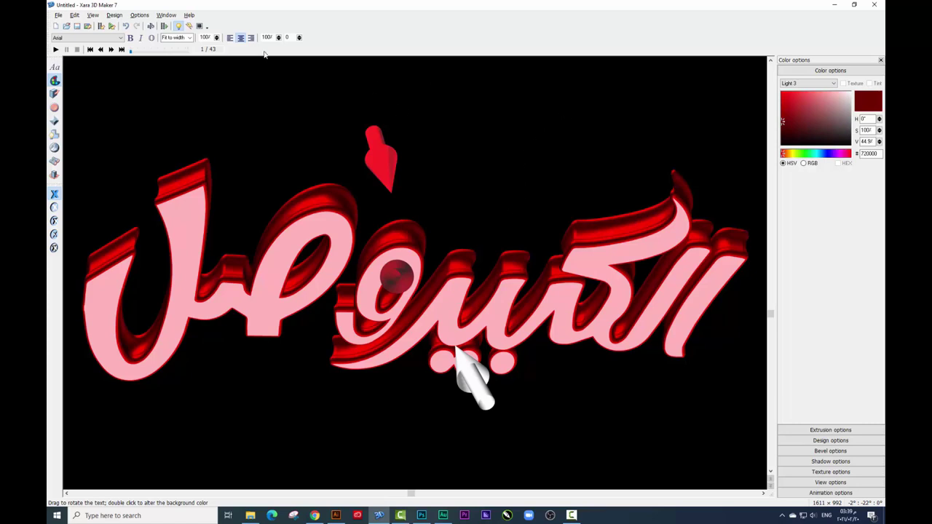
# - Export the logo image as a PNG named 'basm'
pyautogui.click(62, 19)
pyautogui.click(85, 122)
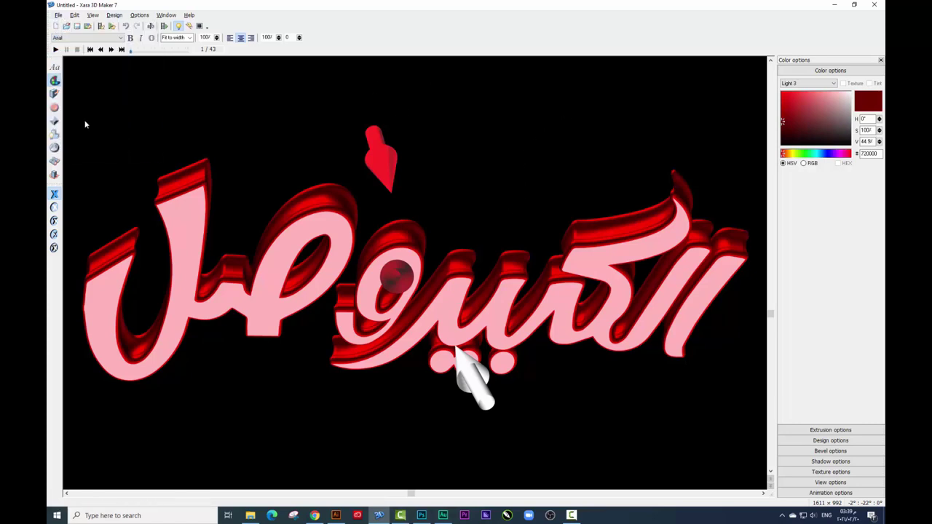
pyautogui.click(481, 334)
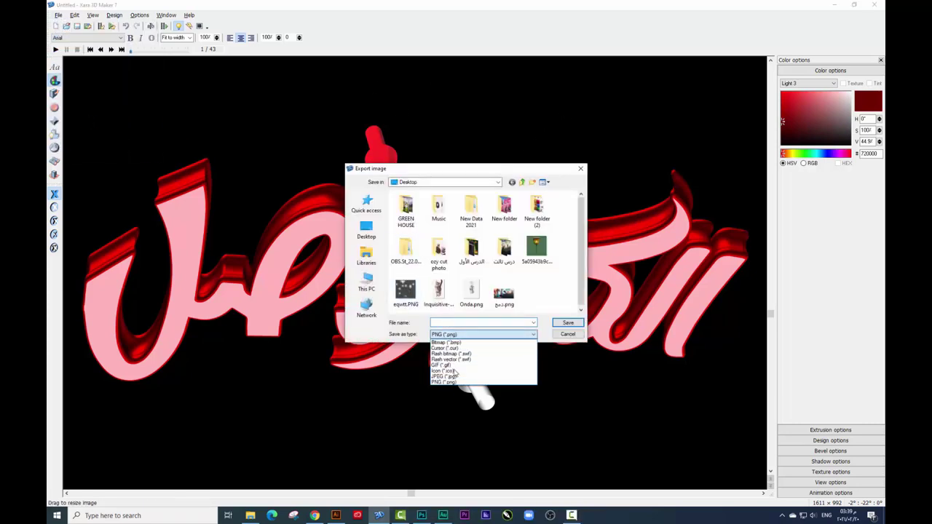
pyautogui.click(449, 384)
pyautogui.click(451, 323)
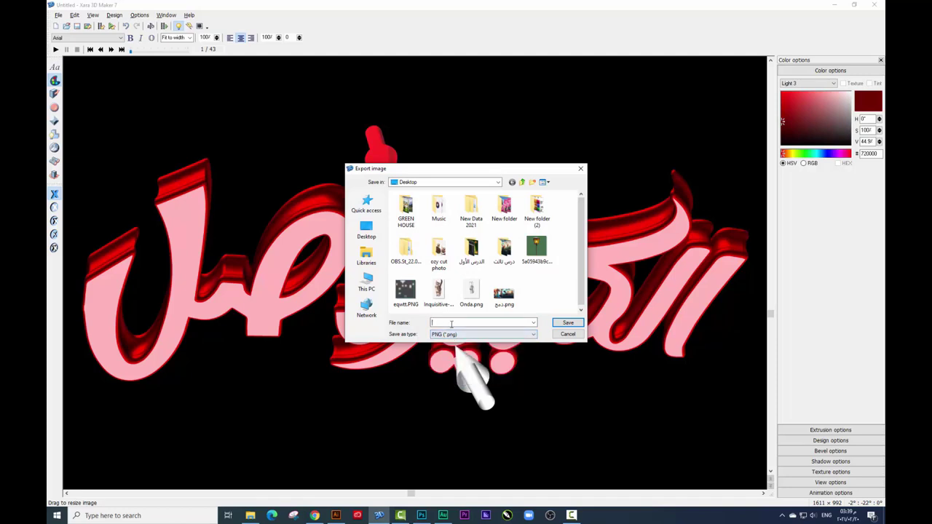
pyautogui.write('basm')
pyautogui.press('Return')
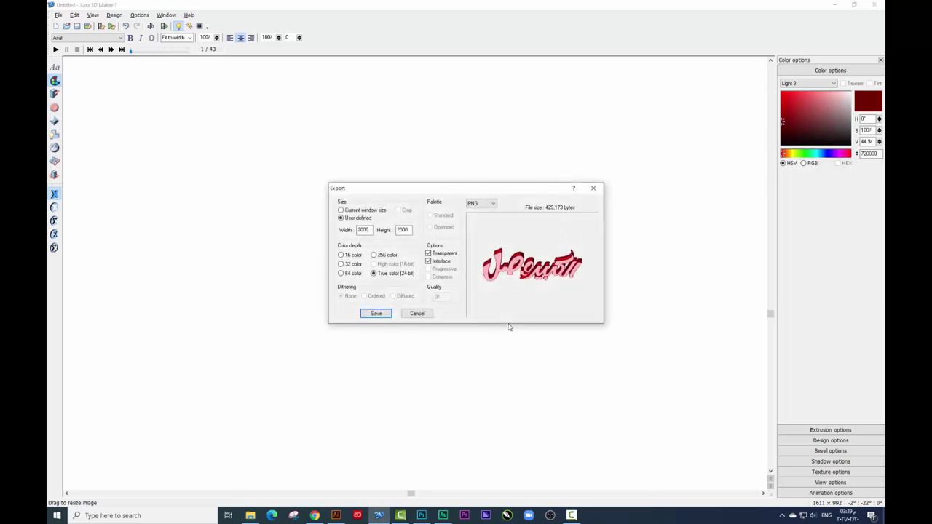
# - Try window size, 256 colours and GIF before returning the export format to PNG
pyautogui.moveTo(464, 193); pyautogui.dragTo(465, 204)
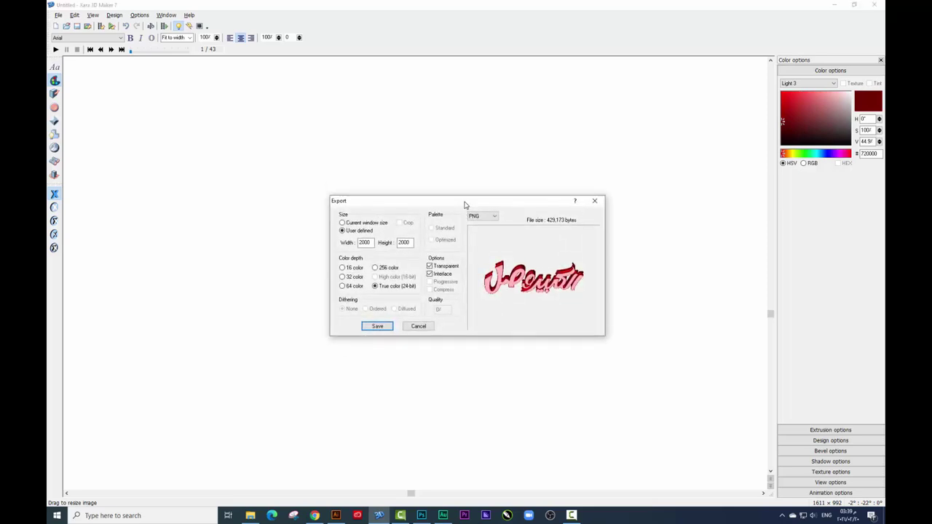
pyautogui.click(378, 224)
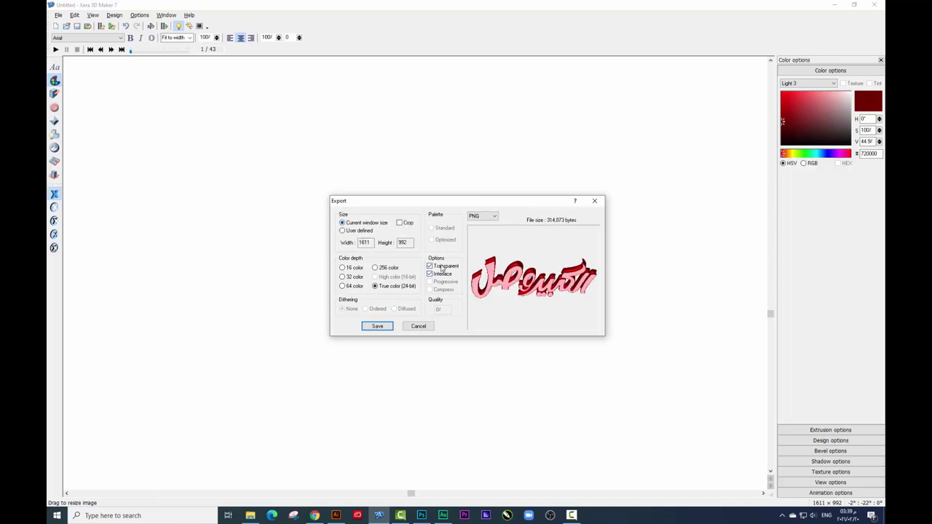
pyautogui.click(394, 268)
pyautogui.click(483, 216)
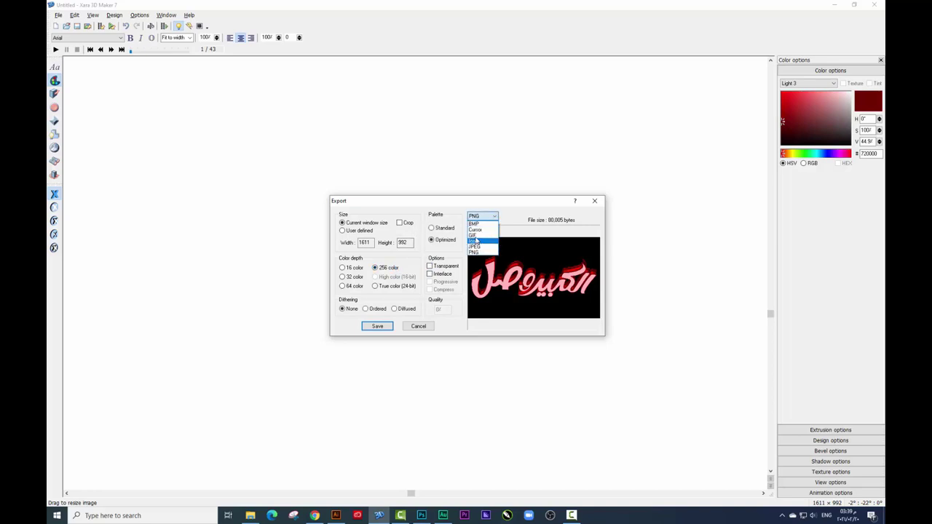
pyautogui.click(474, 235)
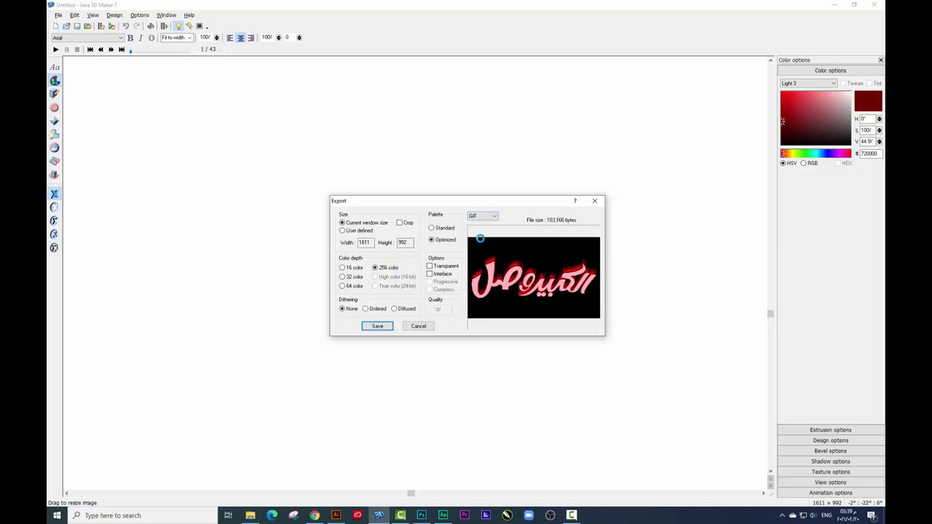
pyautogui.click(484, 216)
pyautogui.click(475, 253)
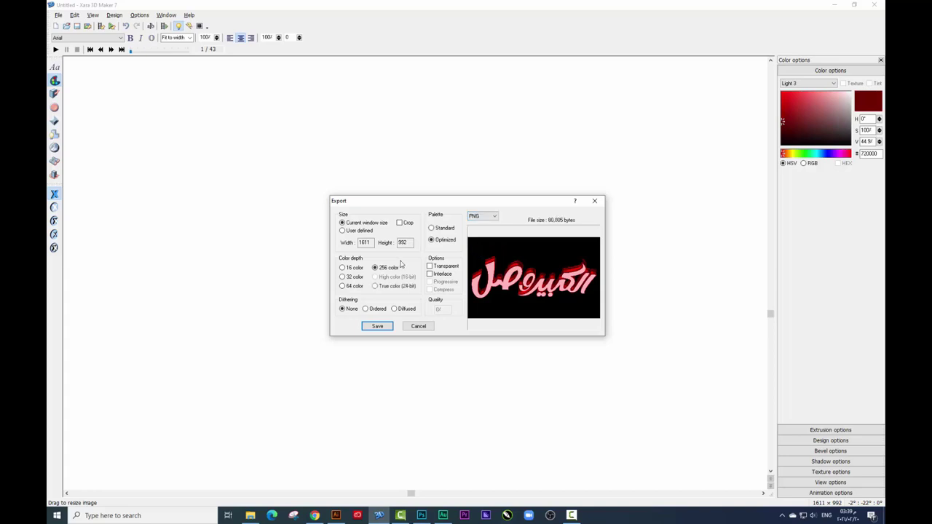
# - Set 2000×2000, 24-bit true colour, Transparent and Interlace, then save the export
pyautogui.click(360, 232)
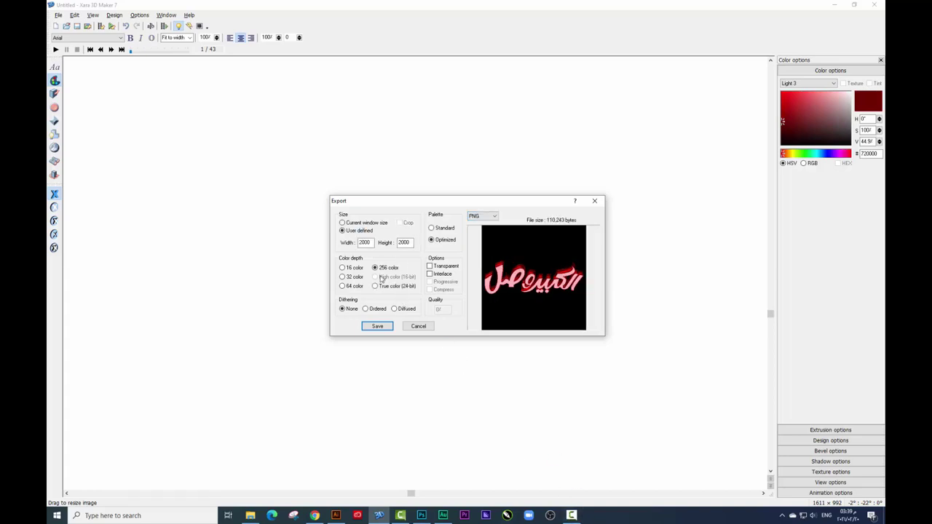
pyautogui.doubleClick(366, 242)
pyautogui.click(397, 287)
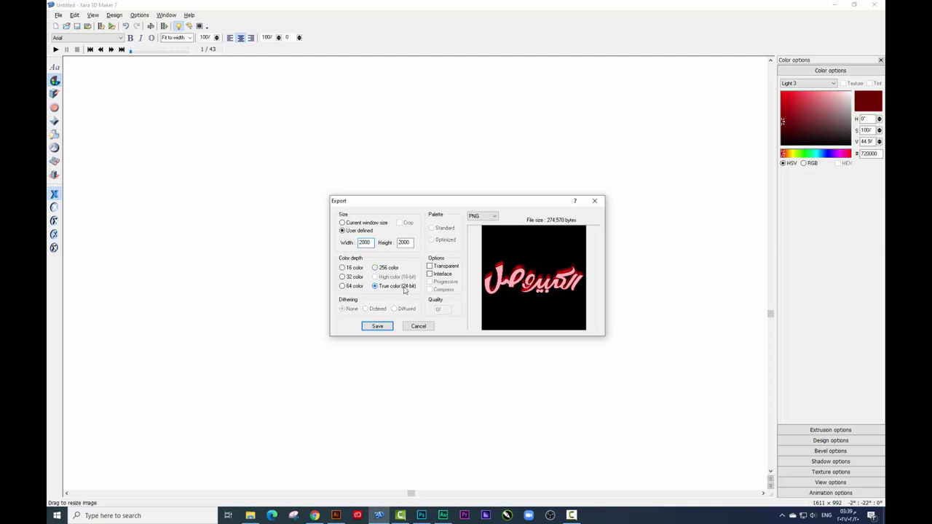
pyautogui.click(445, 266)
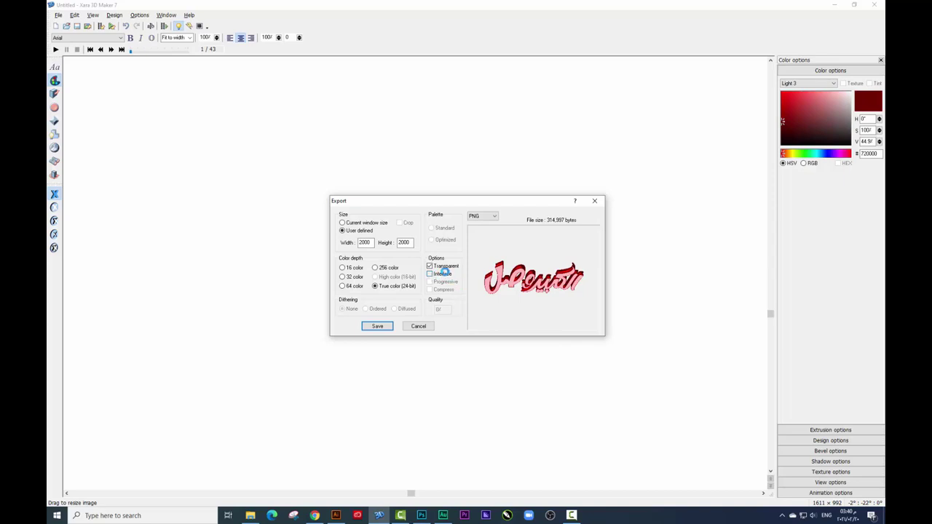
pyautogui.click(448, 274)
pyautogui.click(377, 326)
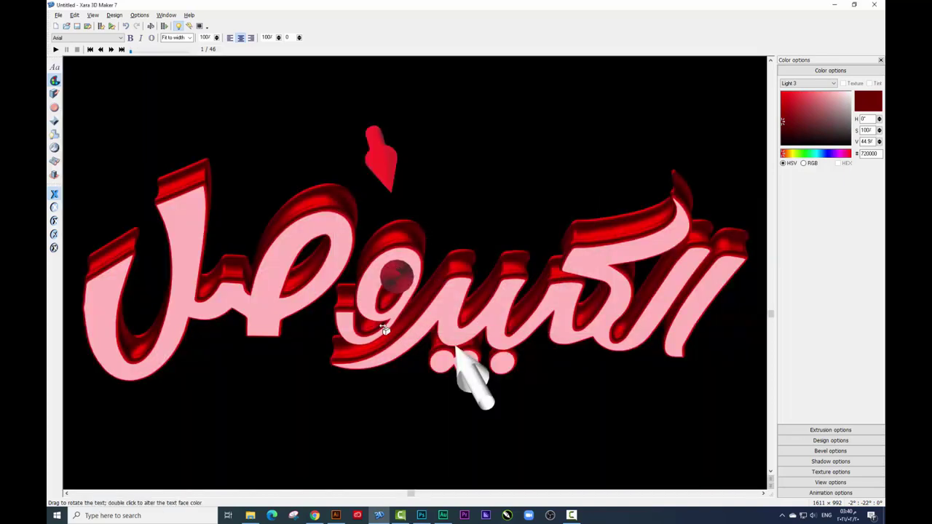
# - Drag the exported logo PNG from the desktop onto the top of the poster
pyautogui.press('super+d')
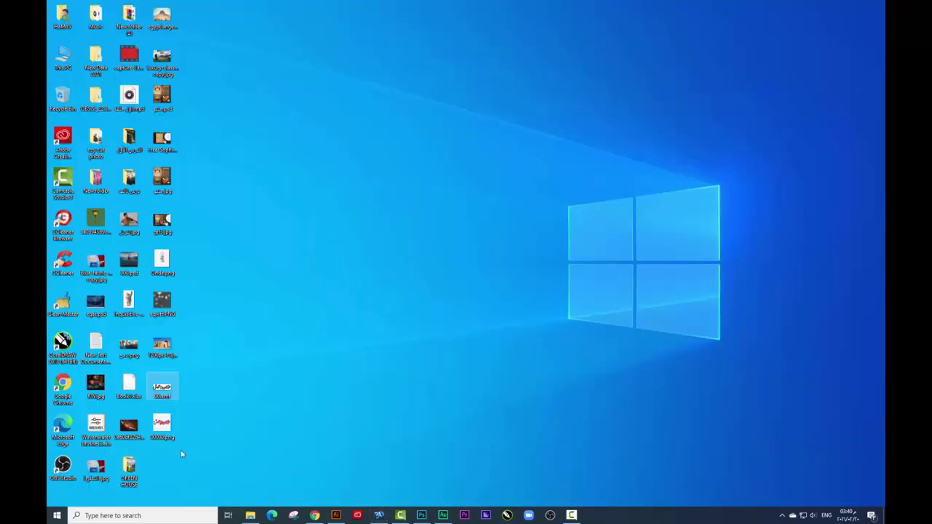
pyautogui.moveTo(161, 426)
pyautogui.mouseDown()
pyautogui.moveTo(418, 353)
pyautogui.moveTo(390, 248)
pyautogui.mouseUp()
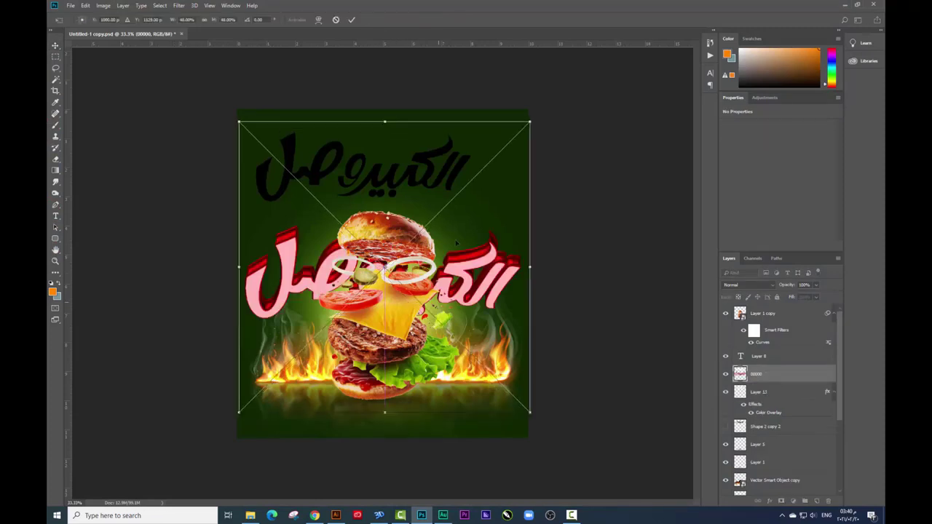
pyautogui.moveTo(440, 307)
pyautogui.mouseDown()
pyautogui.moveTo(458, 223)
pyautogui.moveTo(483, 220)
pyautogui.mouseUp()
pyautogui.press('Return')
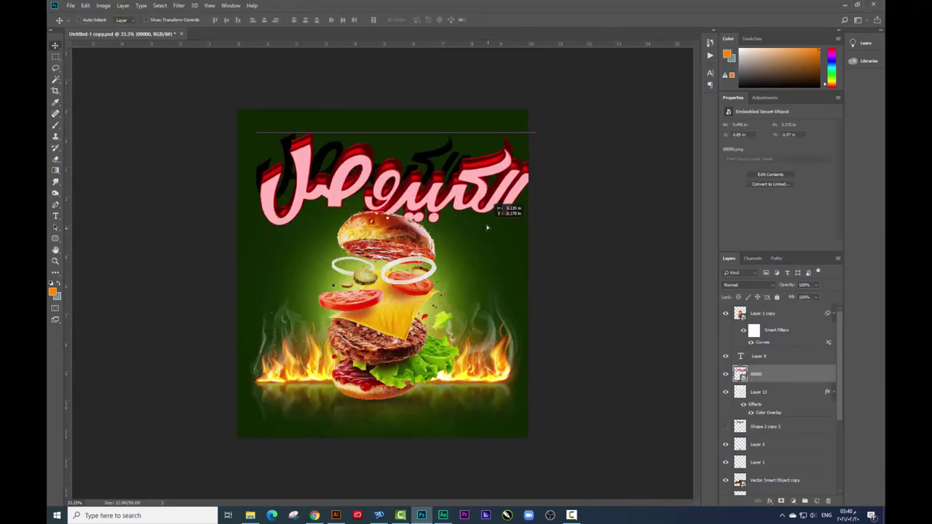
# - Hide Layer 13's black lettering and scale the logo down to fit above the burger
pyautogui.click(726, 393)
pyautogui.rightClick(502, 173)
pyautogui.click(510, 168)
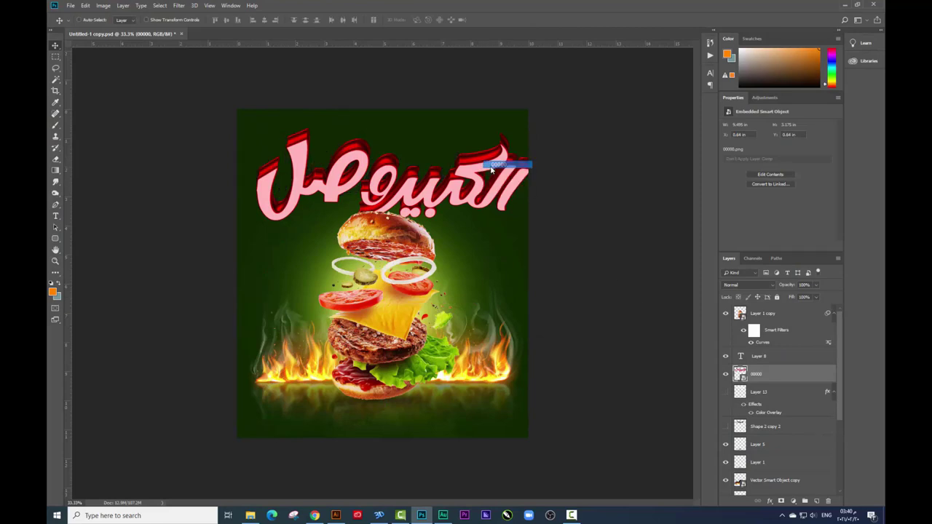
pyautogui.hotkey('ctrl', 't')
pyautogui.moveTo(539, 321); pyautogui.dragTo(503, 284)
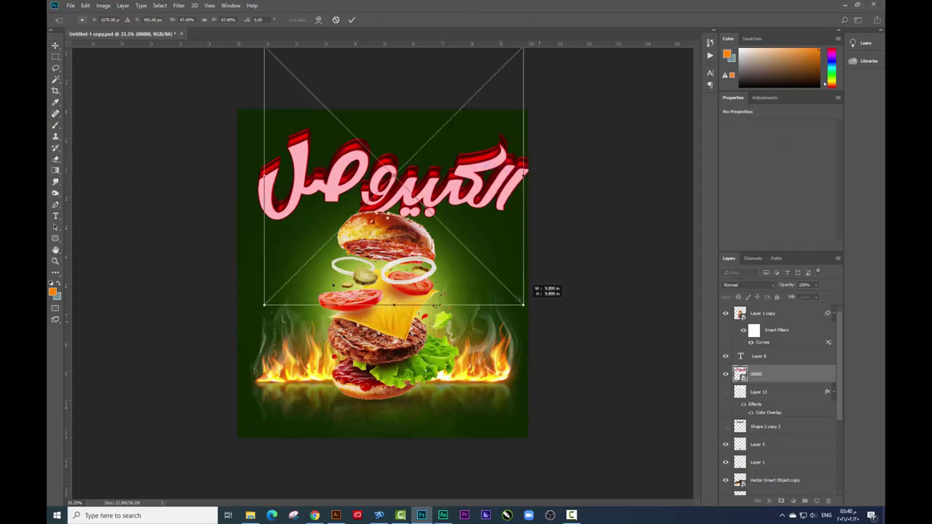
pyautogui.press('Return')
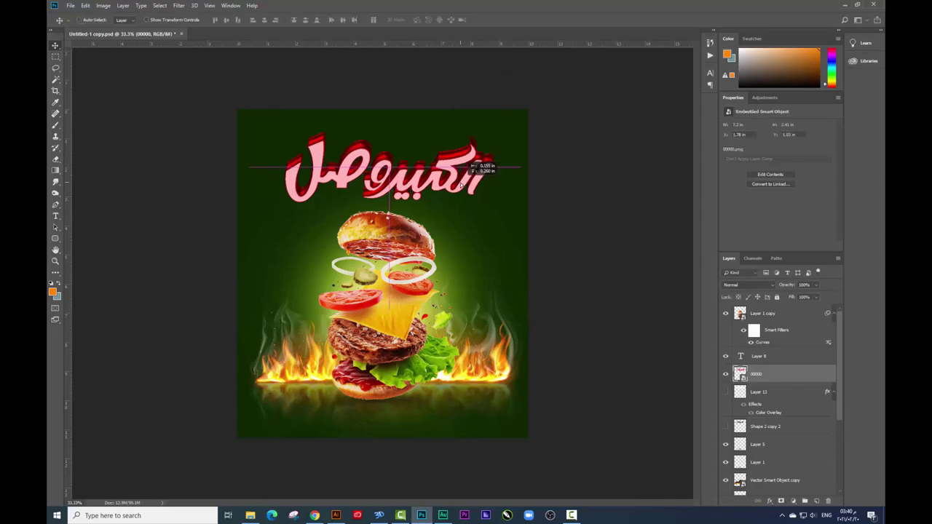
# - Inspect the lettering up close, then nudge the logo up and left above the burger
pyautogui.hotkey('ctrl', '+')
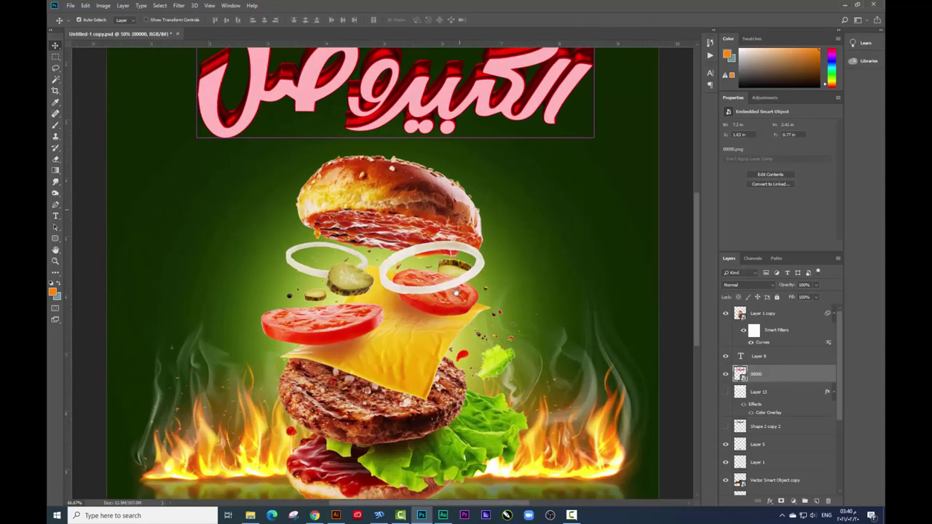
pyautogui.hotkey('ctrl', '+')
pyautogui.moveTo(466, 187); pyautogui.dragTo(463, 387)
pyautogui.hotkey('ctrl', '+')
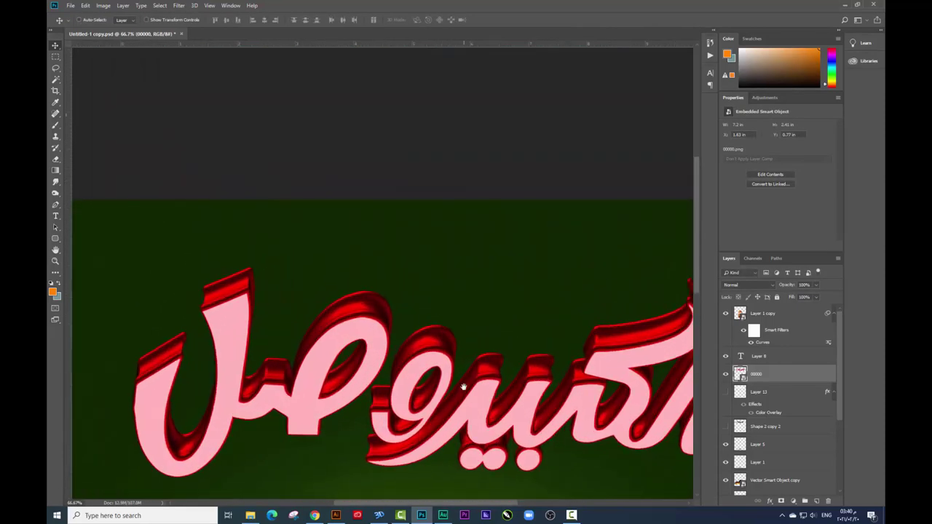
pyautogui.hotkey('ctrl', '+')
pyautogui.press('ctrl')
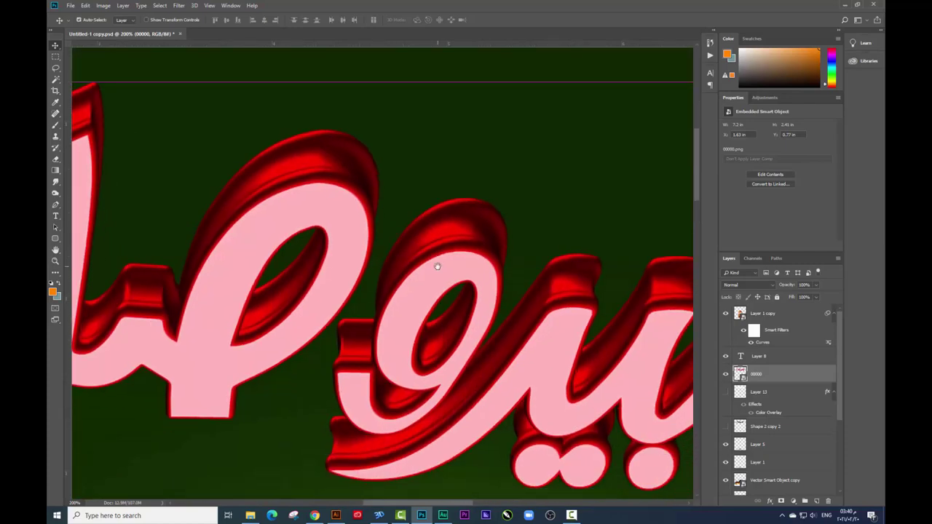
pyautogui.hotkey('ctrl', '-')
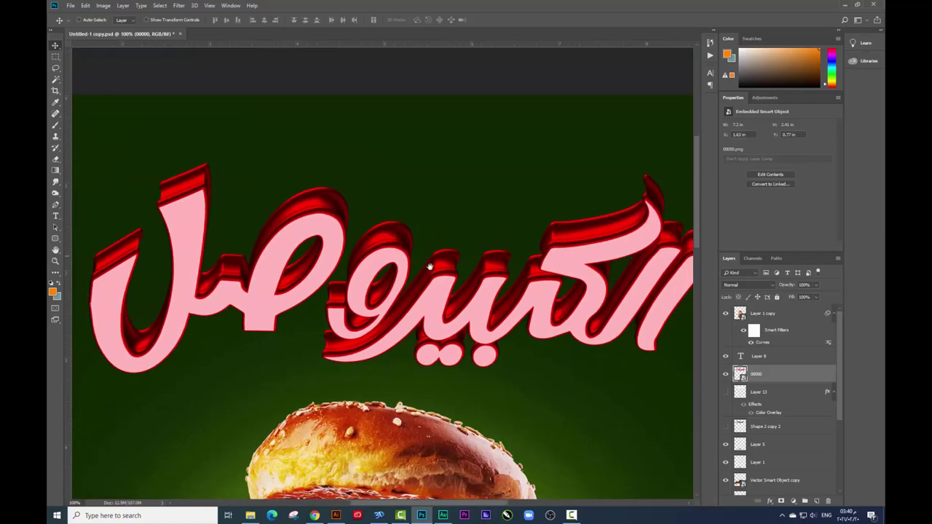
pyautogui.click(55, 78)
pyautogui.scroll(1, 426, 202)
pyautogui.scroll(1, 418, 181)
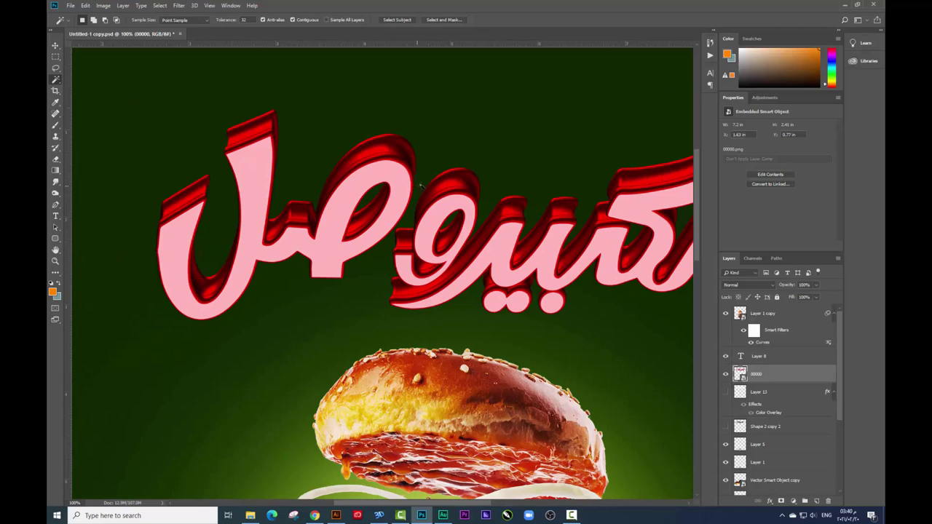
pyautogui.scroll(-1, 420, 181)
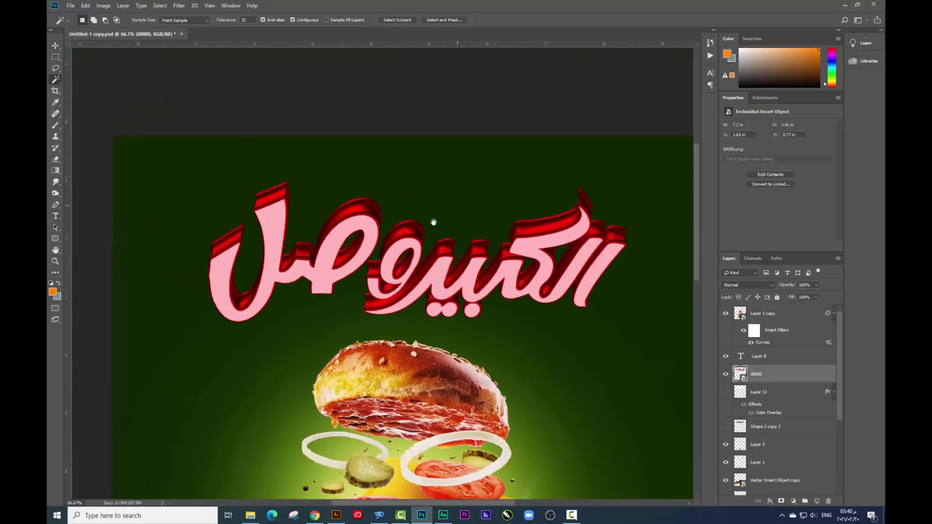
pyautogui.scroll(1, 427, 181)
pyautogui.press('v')
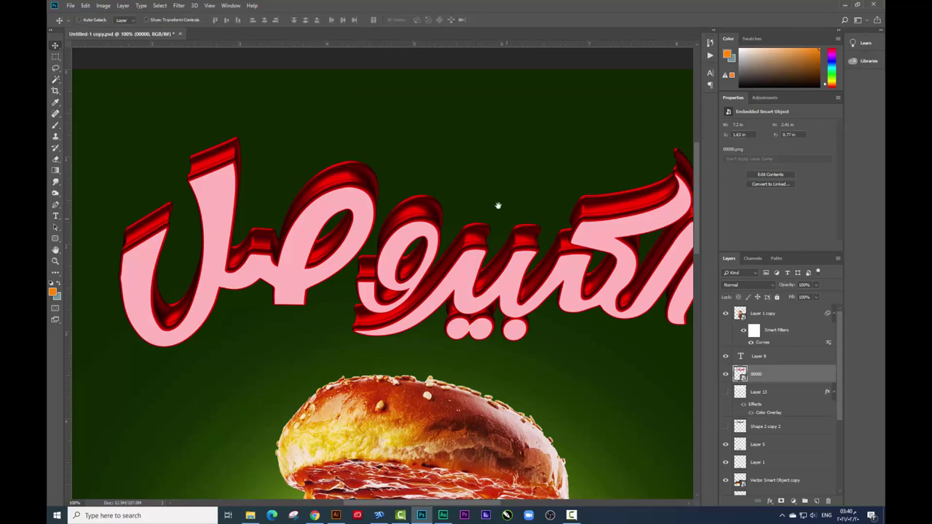
pyautogui.moveTo(477, 253)
pyautogui.mouseDown()
pyautogui.moveTo(405, 226)
pyautogui.moveTo(413, 223)
pyautogui.mouseUp()
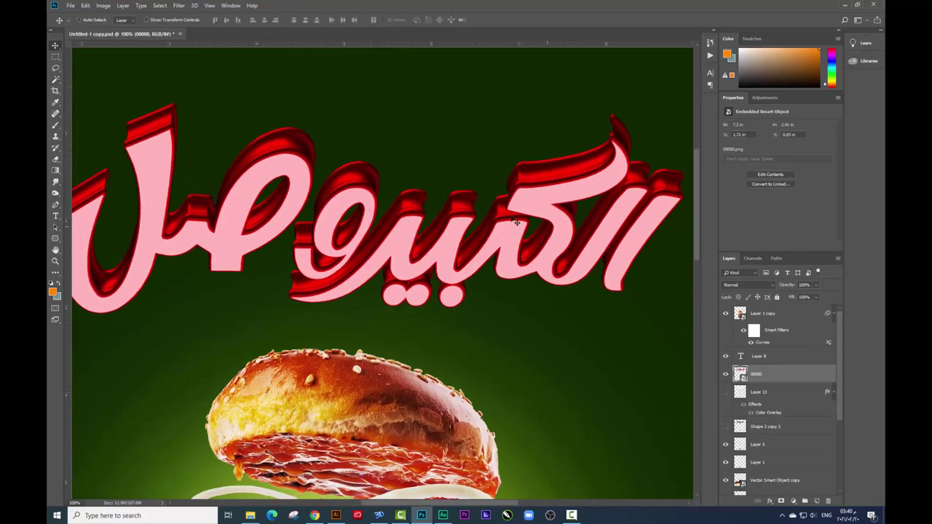
# - Magic Wand-select all the pink letter faces of the logo
pyautogui.hscroll(-1, 269, 249)
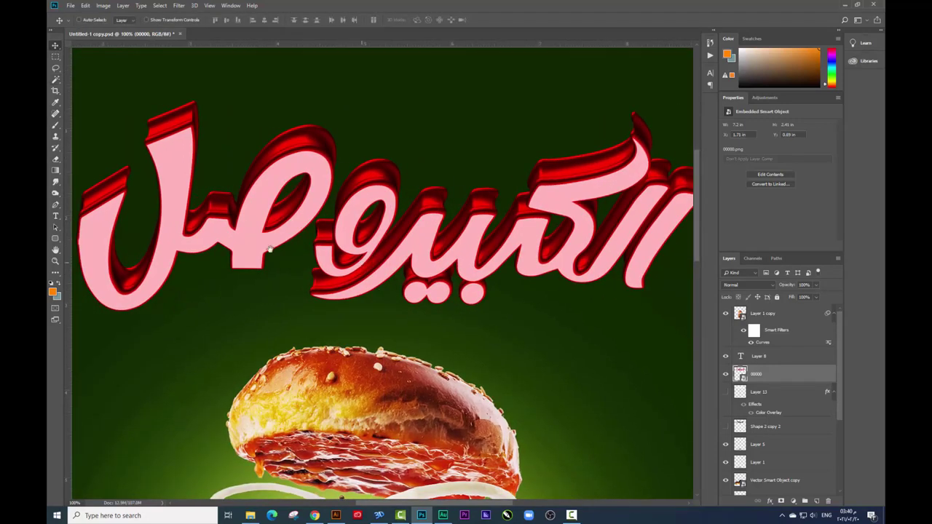
pyautogui.press('w')
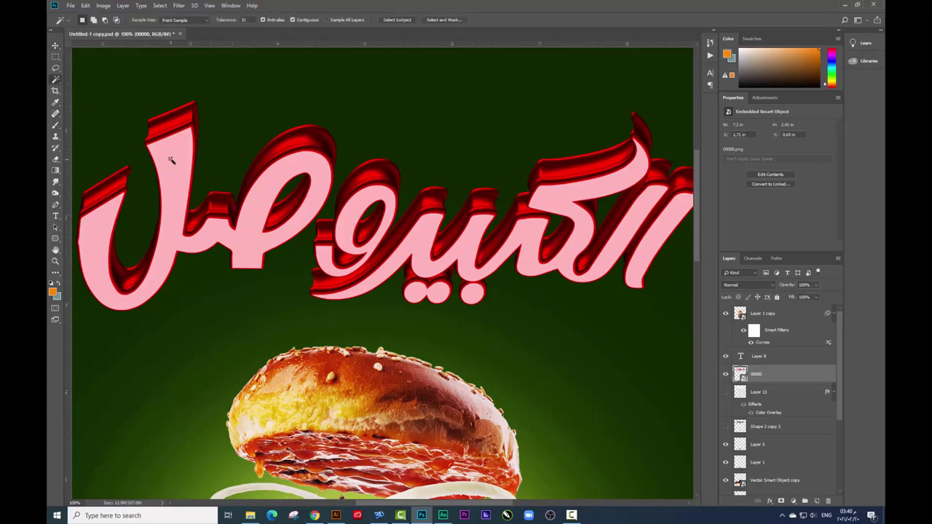
pyautogui.click(171, 161)
pyautogui.keyDown('shift'); pyautogui.click(353, 207); pyautogui.keyUp('shift')
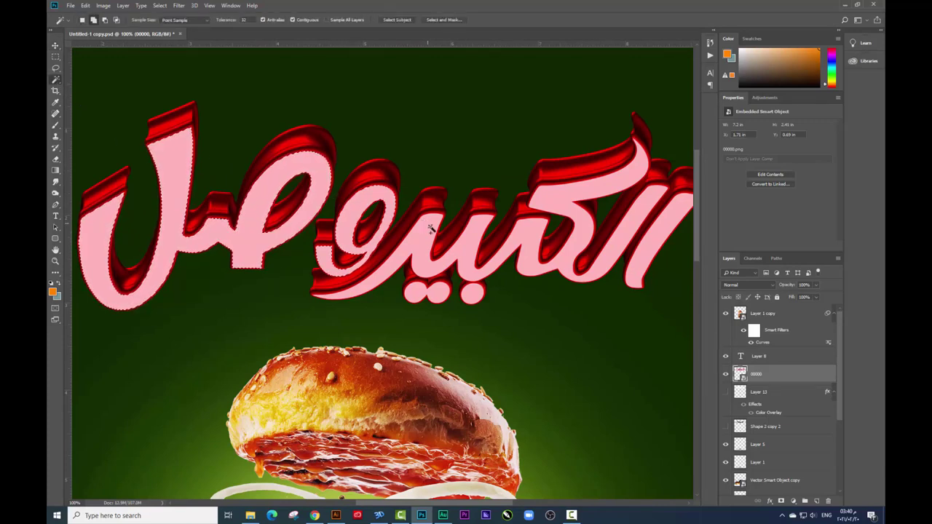
pyautogui.keyDown('shift'); pyautogui.click(431, 252); pyautogui.keyUp('shift')
pyautogui.keyDown('shift'); pyautogui.click(426, 294); pyautogui.keyUp('shift')
pyautogui.keyDown('shift'); pyautogui.click(472, 293); pyautogui.keyUp('shift')
pyautogui.hotkey('ctrl', '-')
pyautogui.hotkey('ctrl', '+')
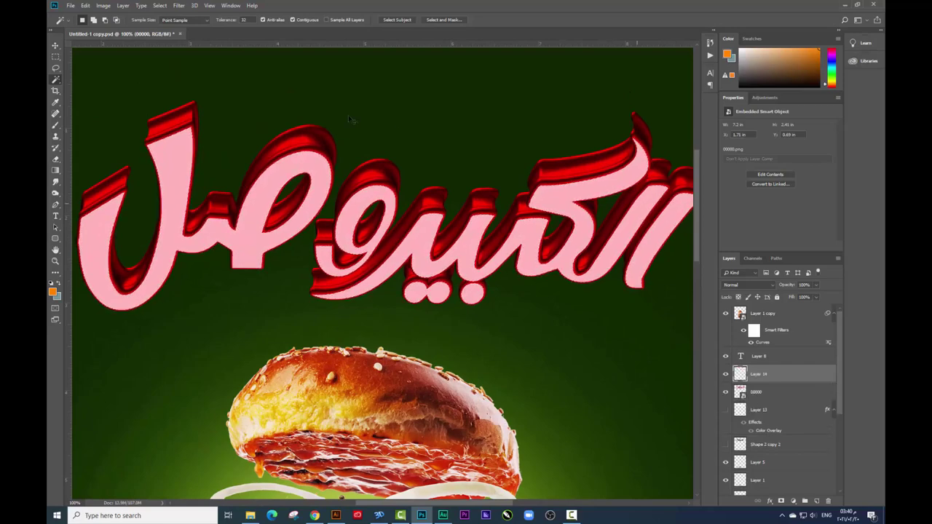
# - Copy the selection onto new Layer 14, then test-move it and undo
pyautogui.hotkey('ctrl', 'shift', 'alt', 'n')
pyautogui.click(55, 46)
pyautogui.moveTo(500, 250); pyautogui.dragTo(481, 306)
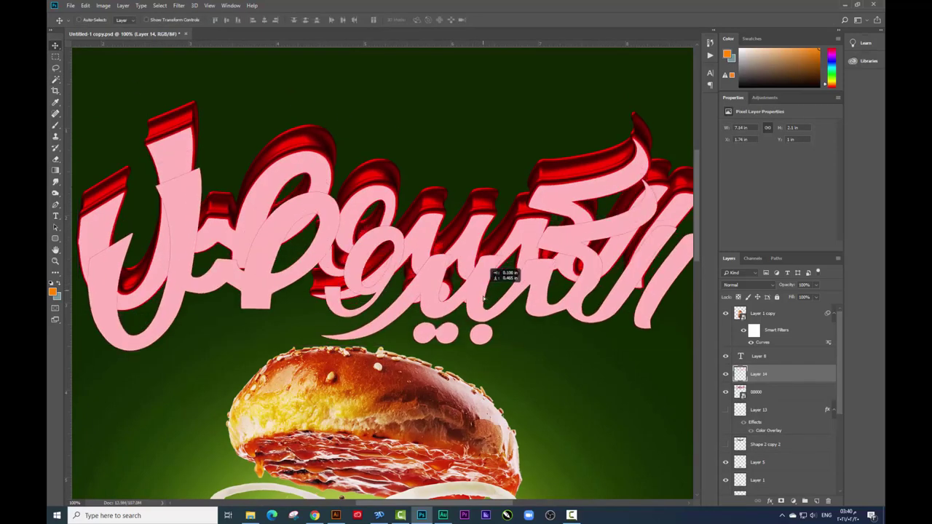
pyautogui.hotkey('ctrl', 'z')
# - Give Layer 14 a yellow Color Overlay through Blending Options
pyautogui.rightClick(766, 373)
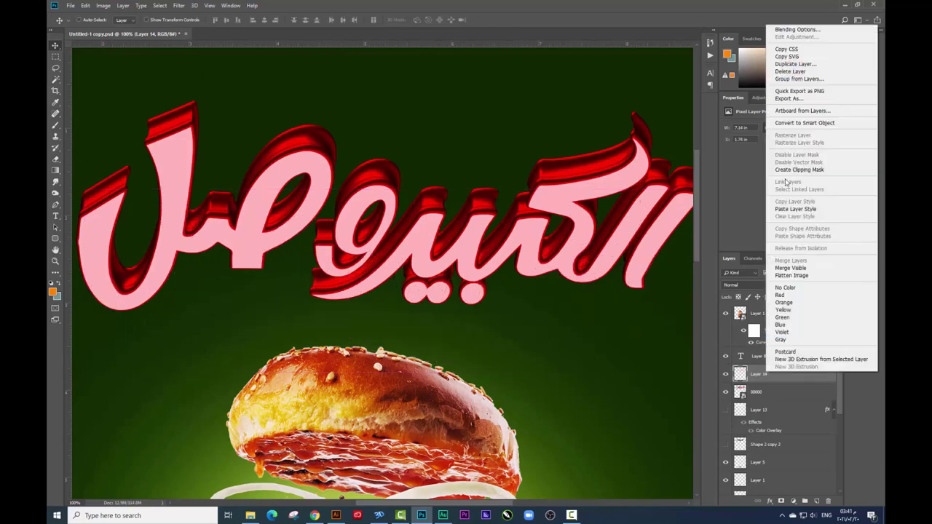
pyautogui.click(784, 31)
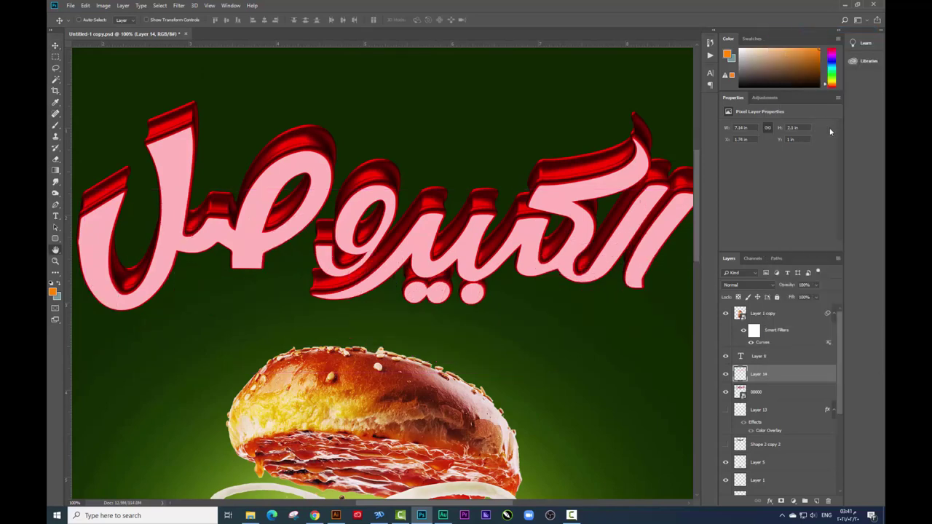
pyautogui.click(568, 418)
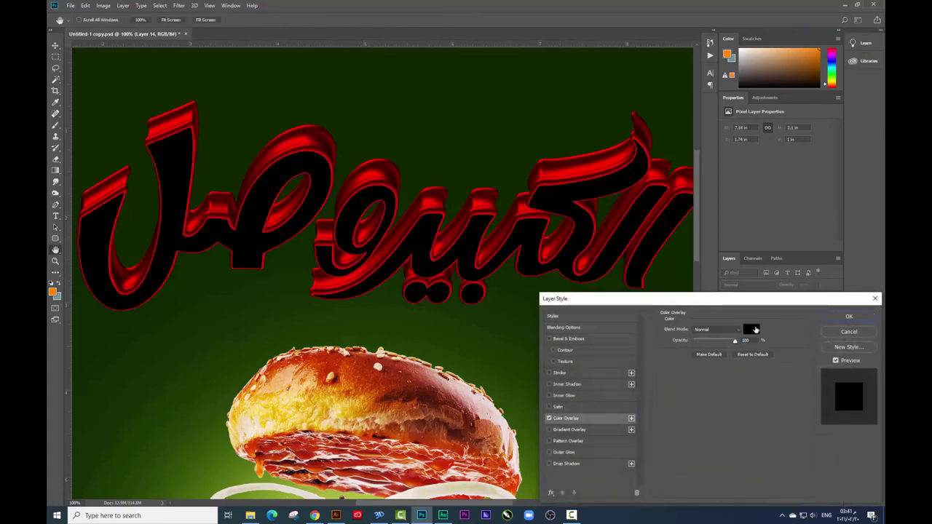
pyautogui.click(751, 329)
pyautogui.write('ff0000')
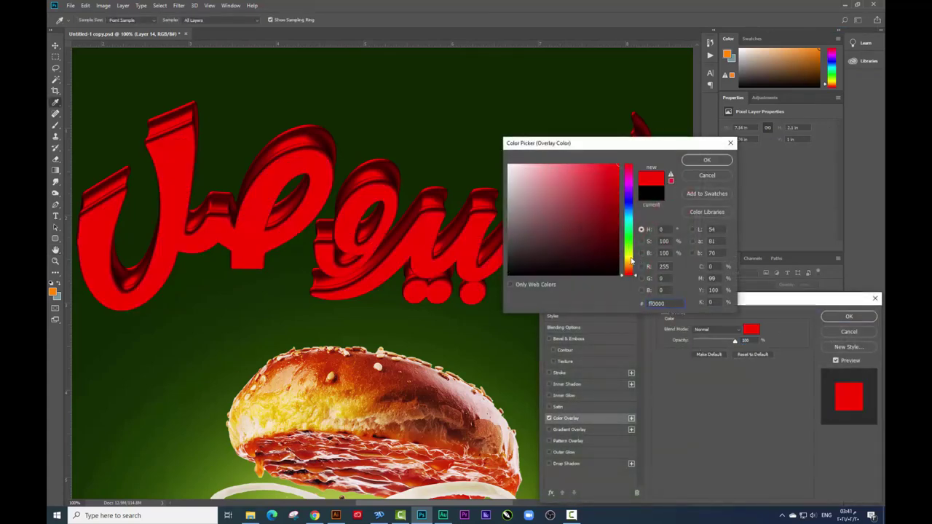
pyautogui.write('f600')
pyautogui.write('ffae00')
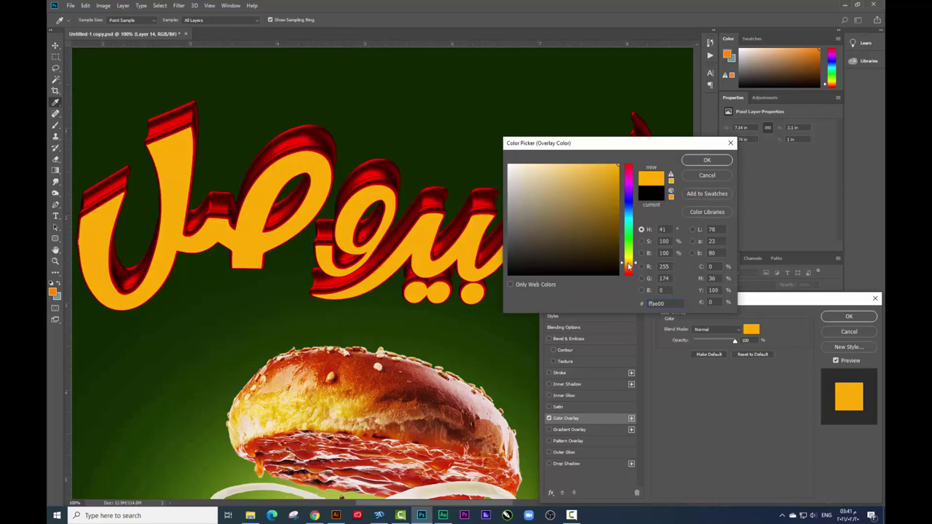
pyautogui.moveTo(629, 263); pyautogui.dragTo(629, 259)
pyautogui.click(706, 159)
# - Enable Bevel & Emboss and enlarge it into a big, soft bevel
pyautogui.click(568, 339)
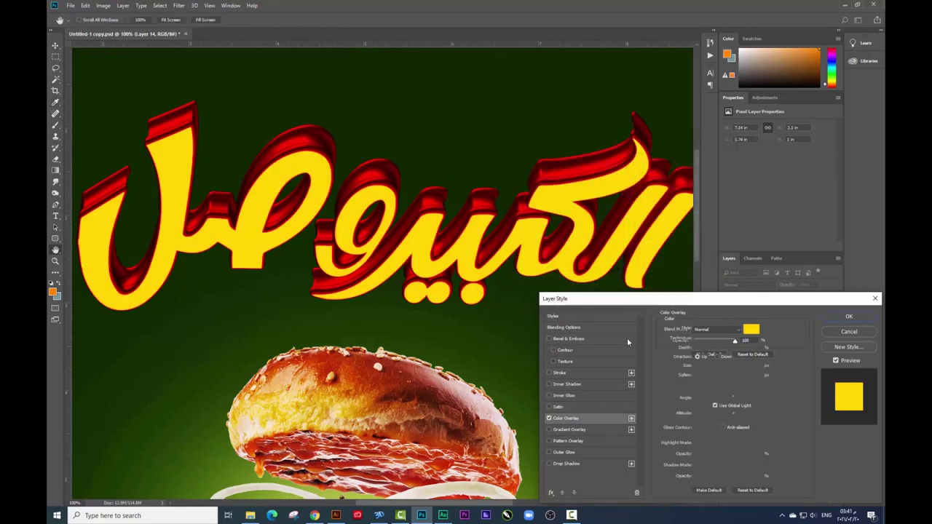
pyautogui.click(550, 340)
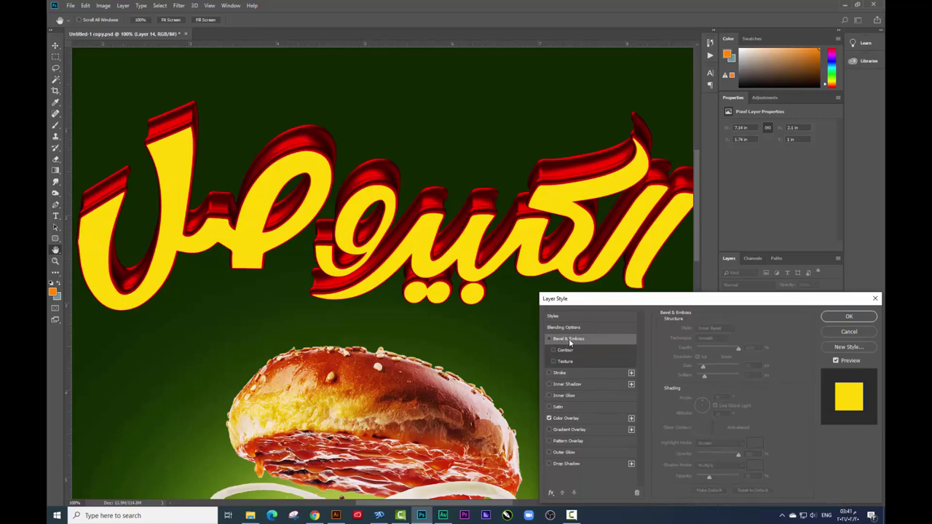
pyautogui.click(570, 340)
pyautogui.moveTo(714, 368)
pyautogui.mouseDown()
pyautogui.moveTo(728, 368)
pyautogui.moveTo(715, 366)
pyautogui.mouseUp()
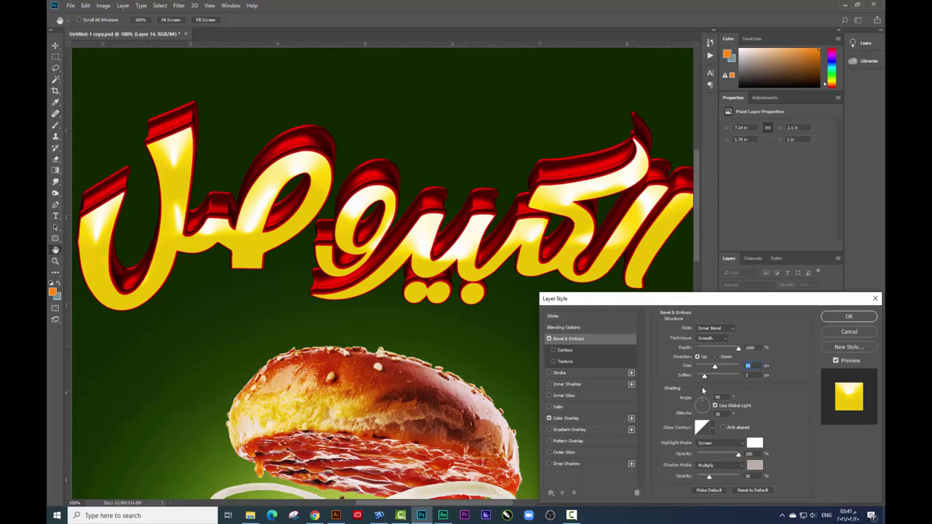
# - Apply the layer style, then add Hue/Saturation to layer 00000 with hue returned near 0
pyautogui.click(830, 321)
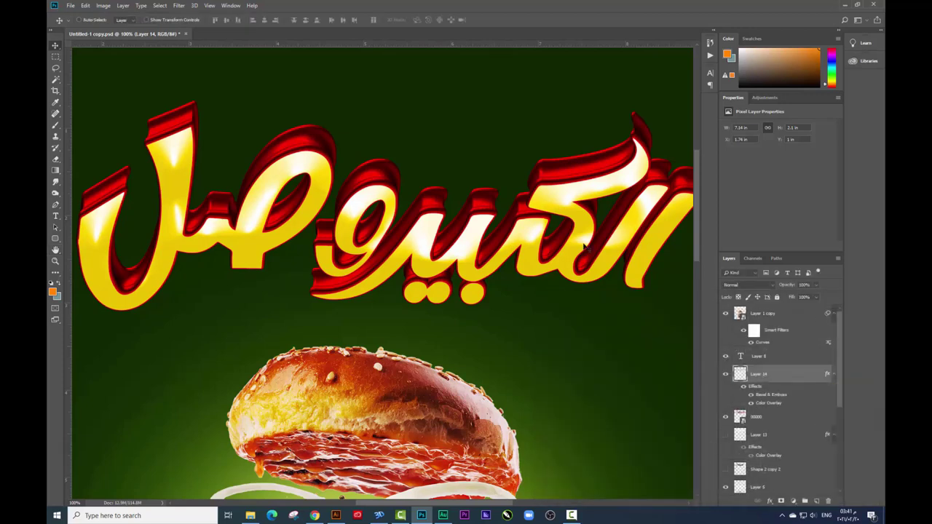
pyautogui.hotkey('ctrl', '-')
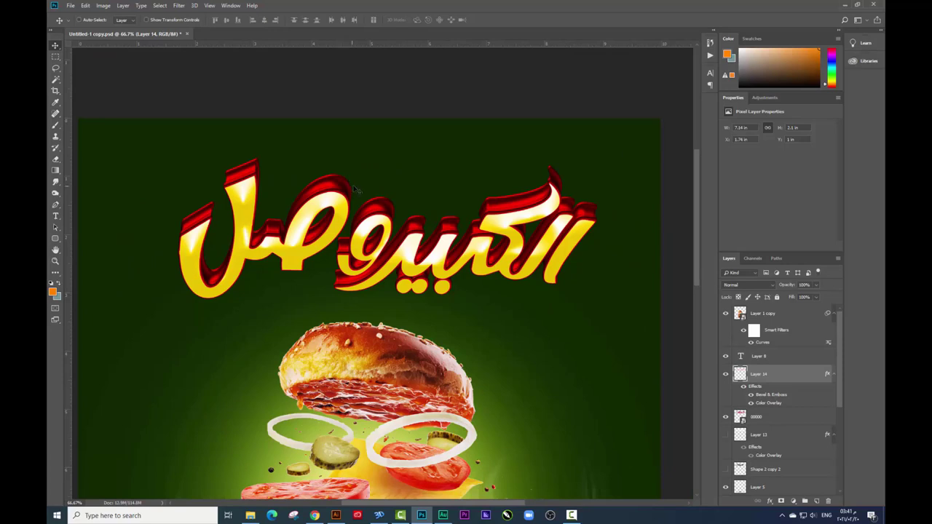
pyautogui.click(771, 415)
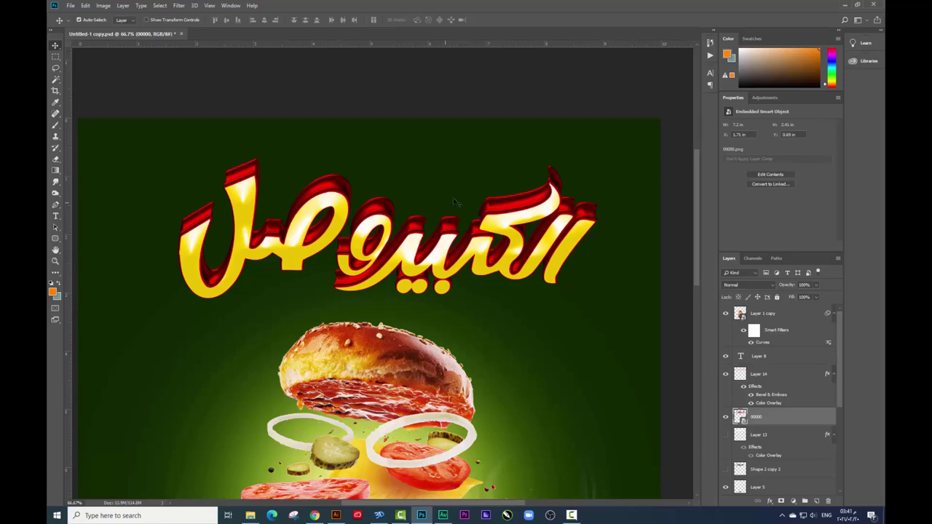
pyautogui.hotkey('ctrl', 'u')
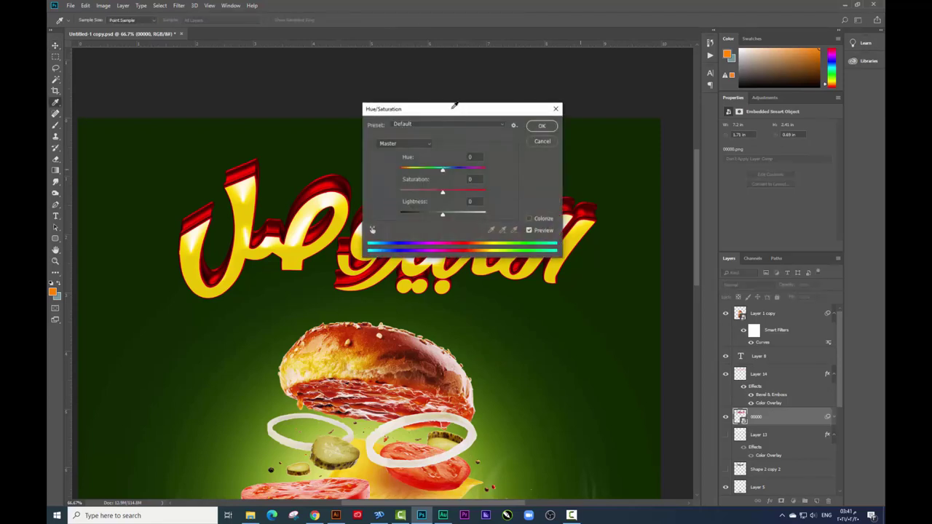
pyautogui.moveTo(438, 110)
pyautogui.mouseDown()
pyautogui.moveTo(505, 164)
pyautogui.moveTo(537, 270)
pyautogui.moveTo(563, 294)
pyautogui.mouseUp()
pyautogui.moveTo(558, 350)
pyautogui.mouseDown()
pyautogui.moveTo(567, 351)
pyautogui.moveTo(521, 353)
pyautogui.mouseUp()
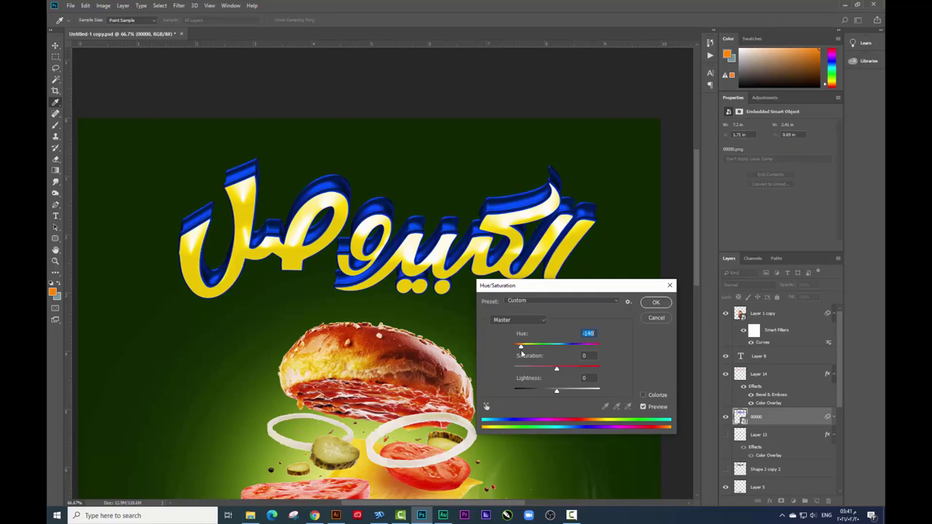
pyautogui.moveTo(521, 353); pyautogui.dragTo(558, 353)
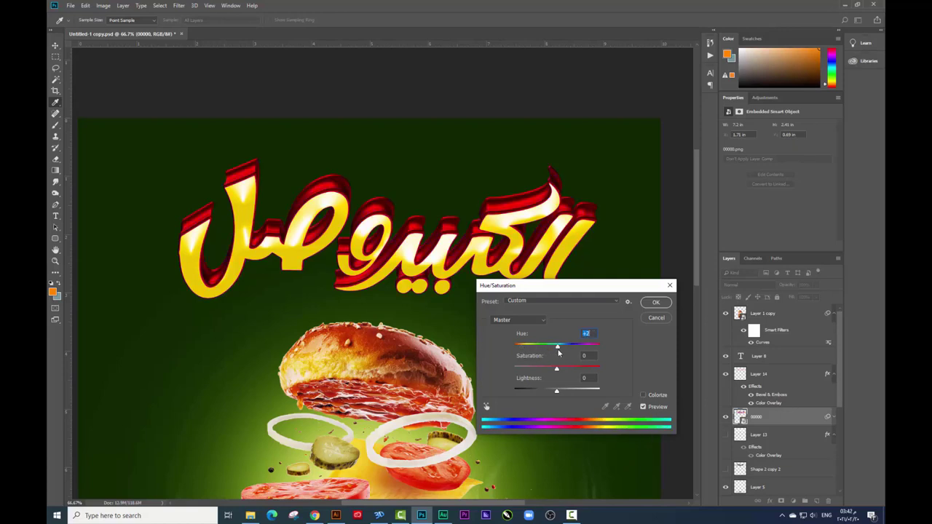
pyautogui.click(653, 303)
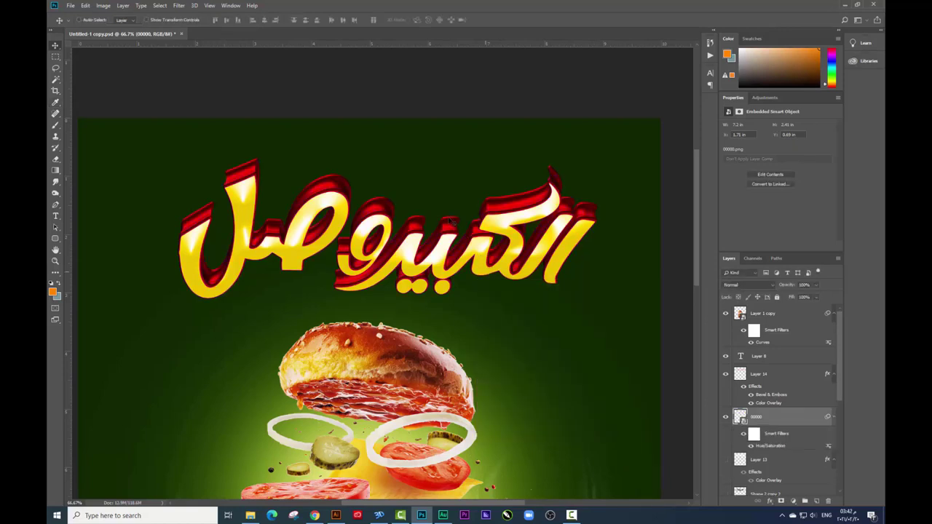
# - Add a new layer above Layer 13 and set the brush colour to black 000000
pyautogui.scroll(-2, 477, 186)
pyautogui.scroll(-1, 477, 186)
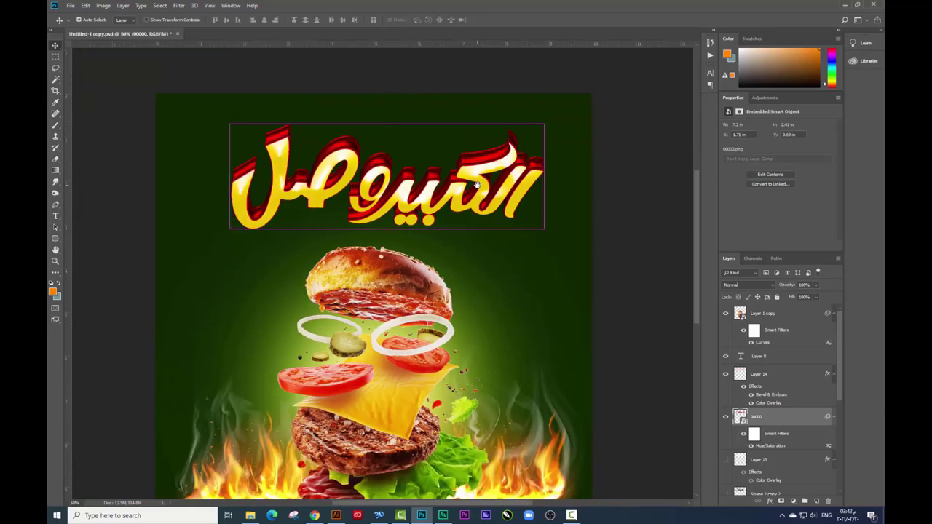
pyautogui.scroll(-1, 477, 186)
pyautogui.scroll(2, 477, 186)
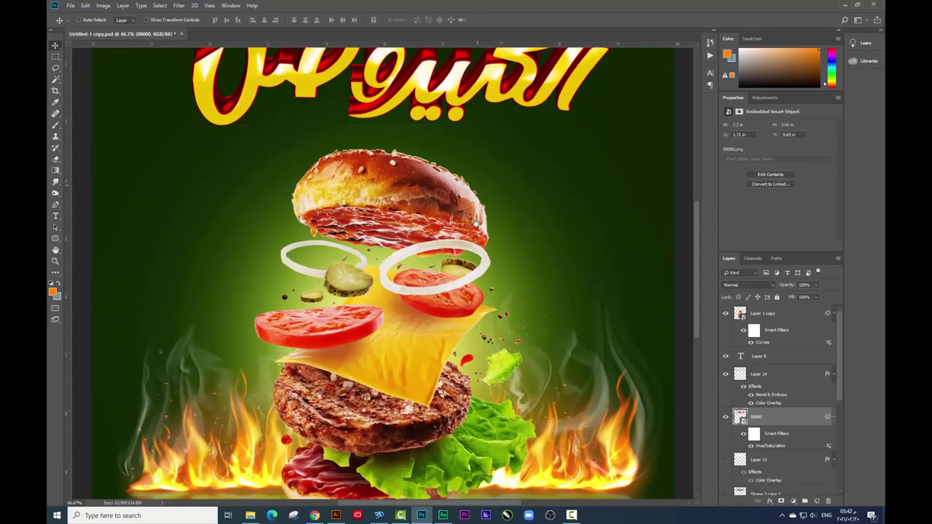
pyautogui.scroll(1, 478, 298)
pyautogui.scroll(1, 479, 298)
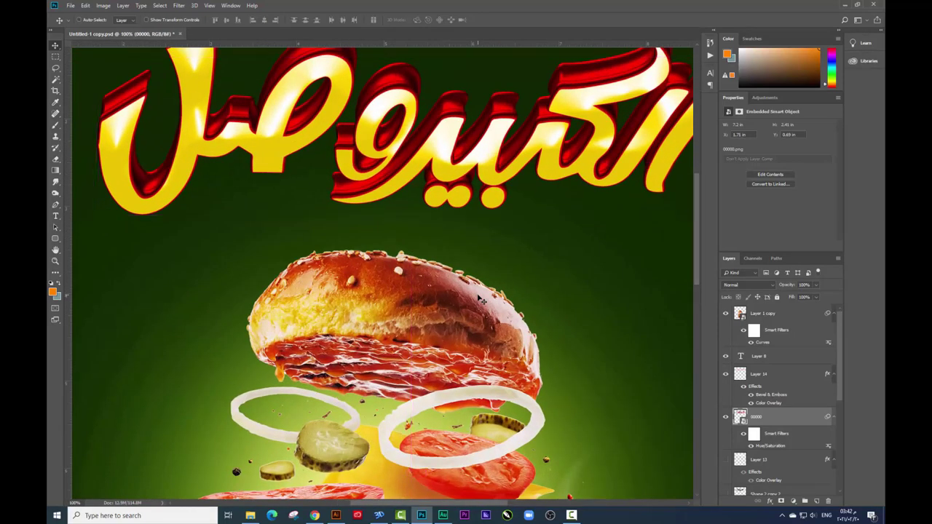
pyautogui.scroll(-1, 481, 300)
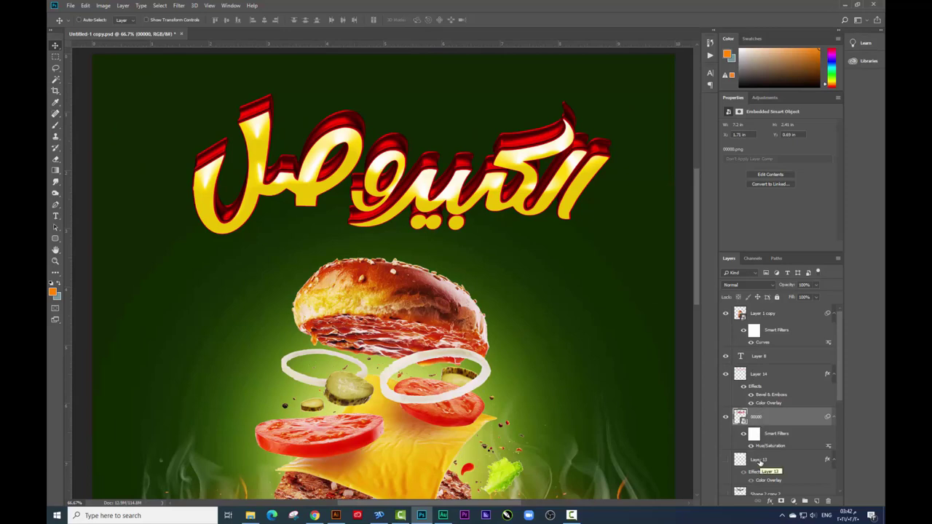
pyautogui.click(759, 461)
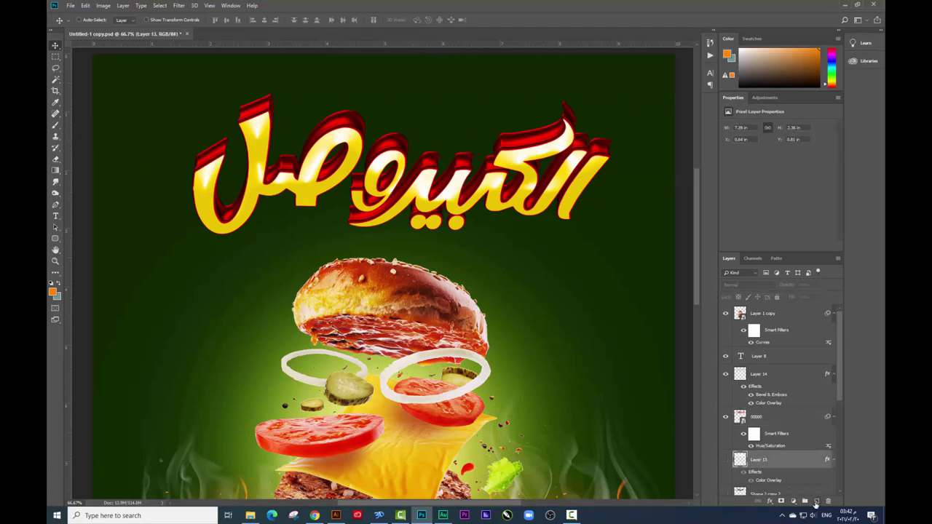
pyautogui.click(816, 502)
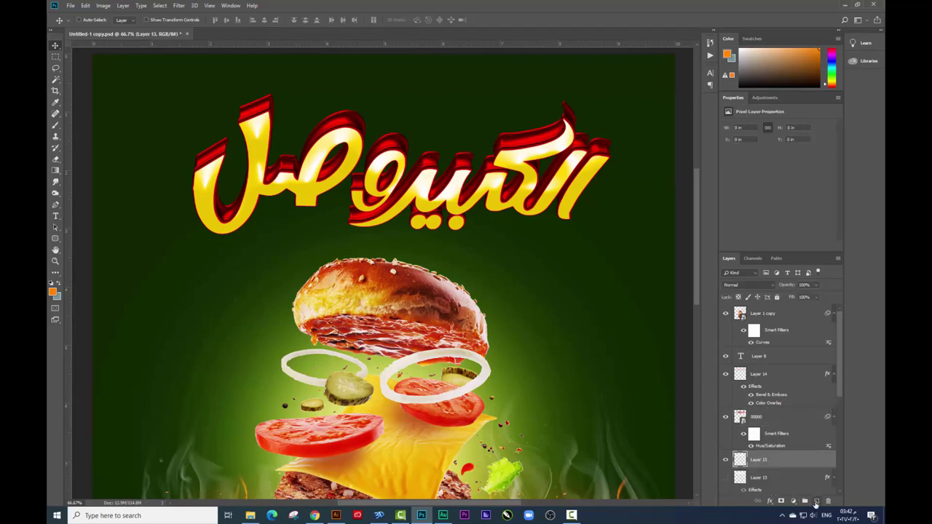
pyautogui.click(55, 126)
pyautogui.click(52, 293)
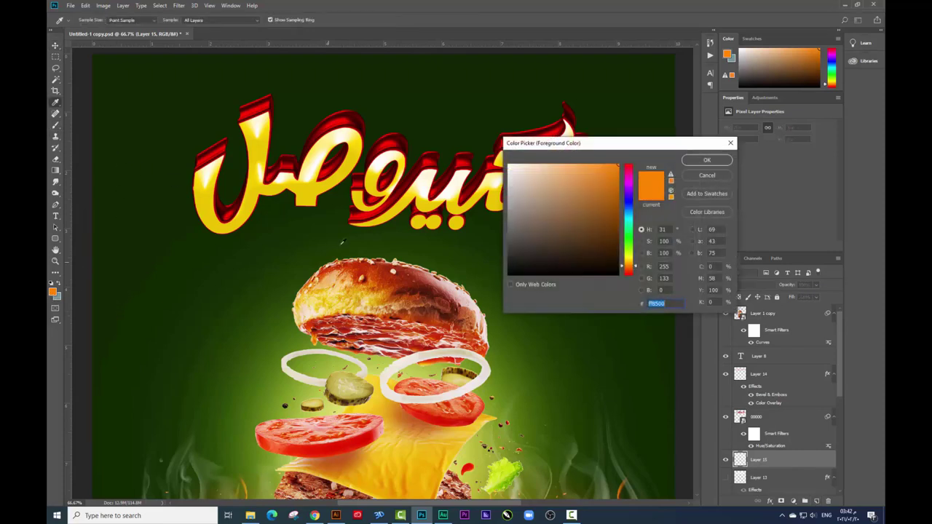
pyautogui.write('000000')
pyautogui.press('Return')
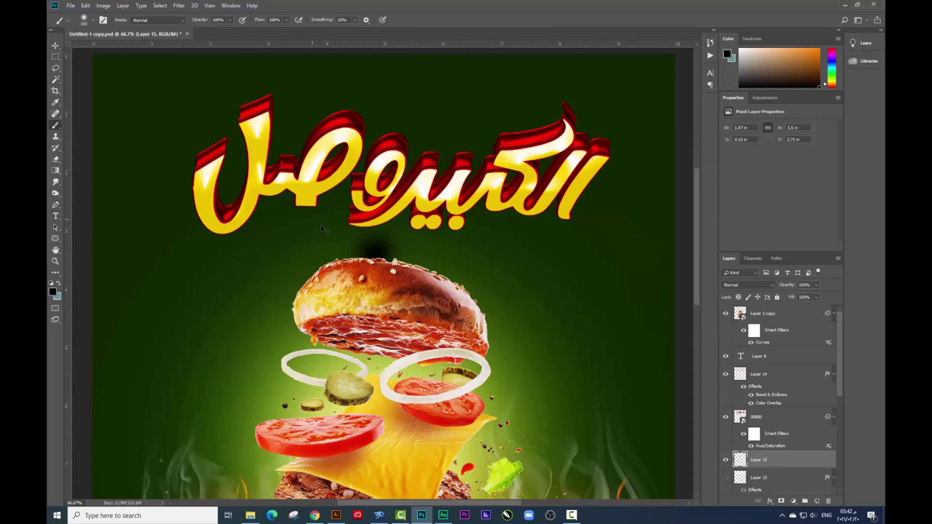
# - Stretch the dark blob into a wide shadow and warp its middle upward
pyautogui.hotkey('ctrl', 't')
pyautogui.moveTo(418, 255); pyautogui.dragTo(656, 255)
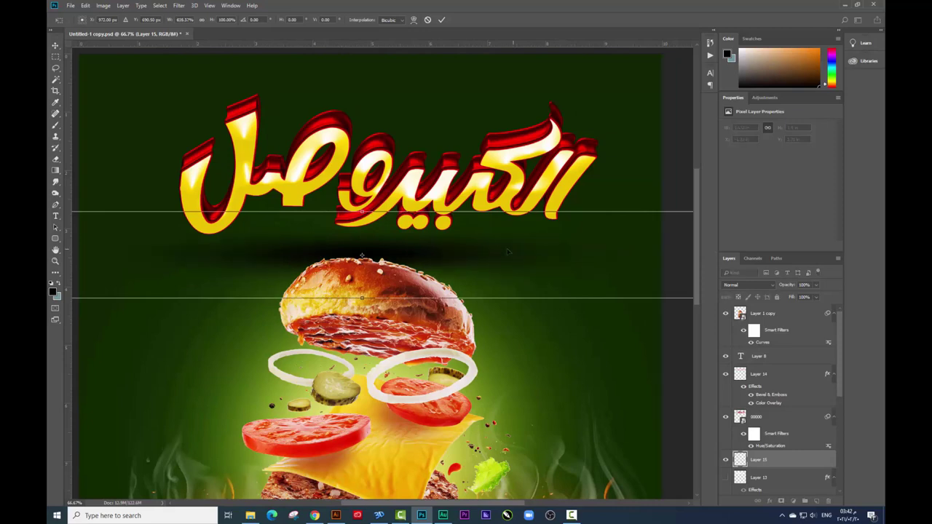
pyautogui.press('Return')
pyautogui.hotkey('ctrl', 't')
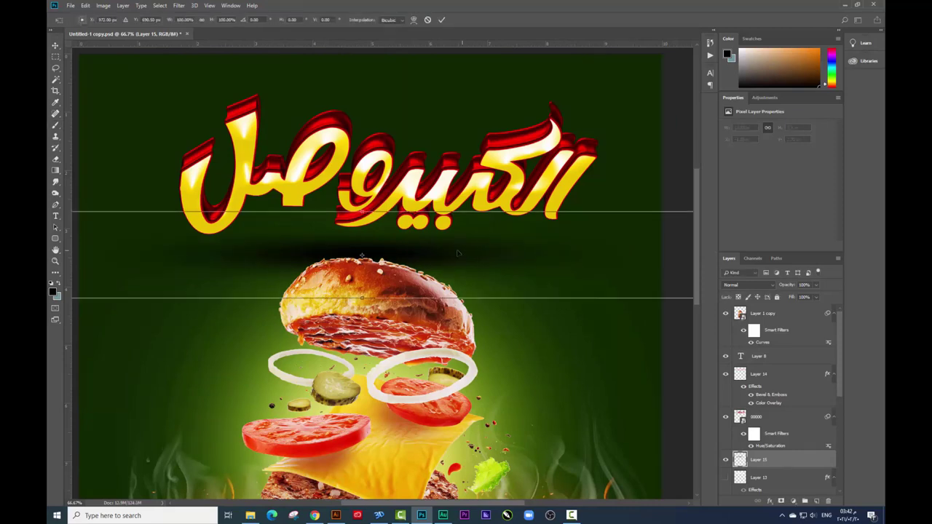
pyautogui.rightClick(456, 253)
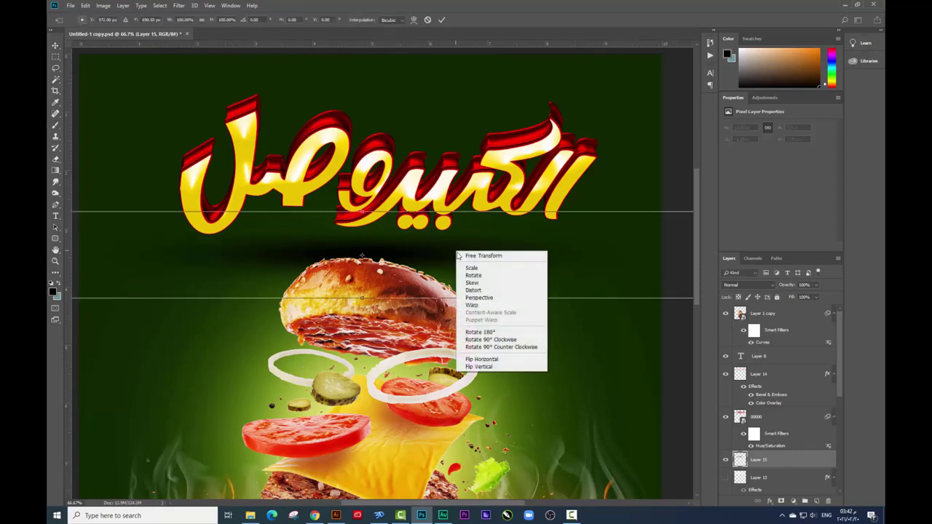
pyautogui.click(472, 305)
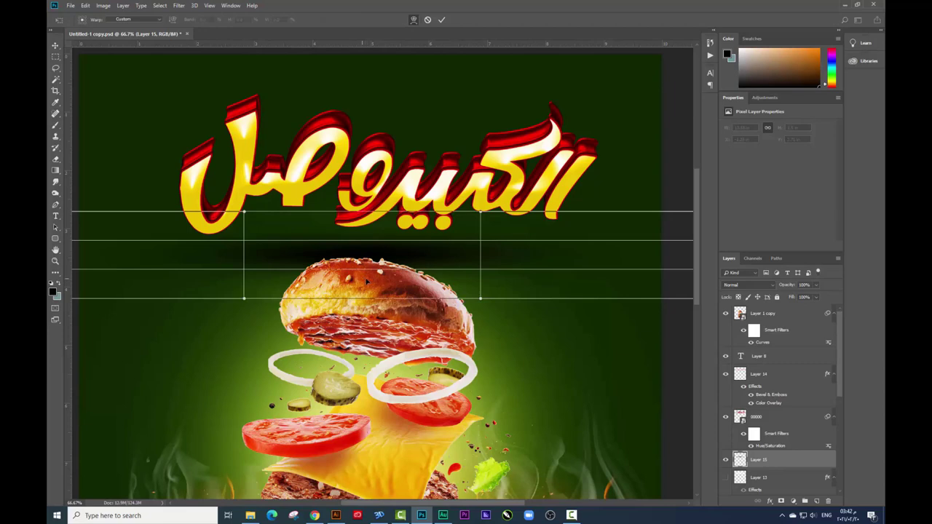
pyautogui.moveTo(369, 256); pyautogui.dragTo(366, 246)
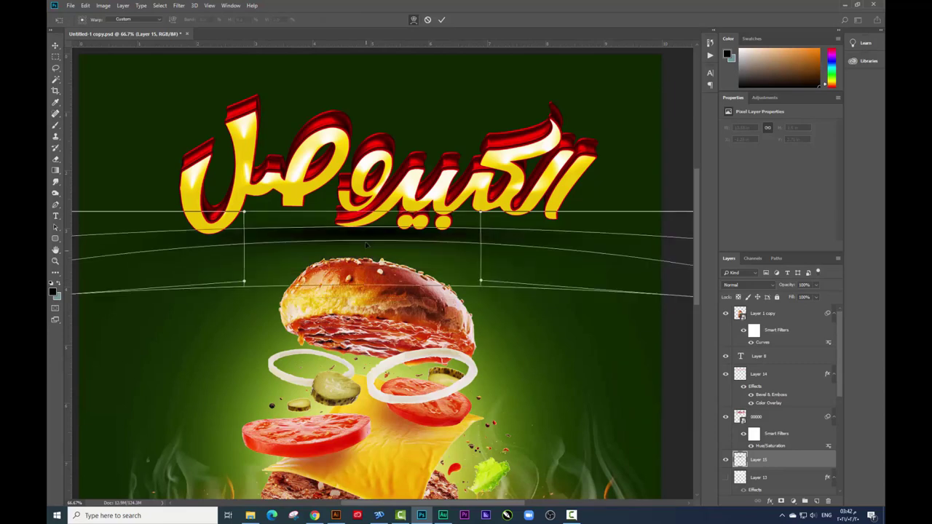
pyautogui.press('b')
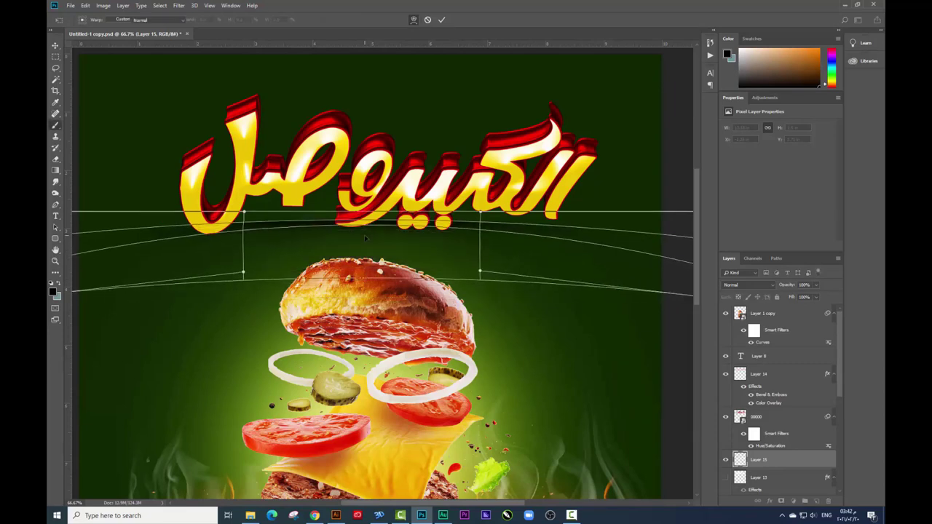
# - Move the shadow down beneath the title and lower its opacity to 34%
pyautogui.click(54, 45)
pyautogui.moveTo(439, 229); pyautogui.dragTo(459, 239)
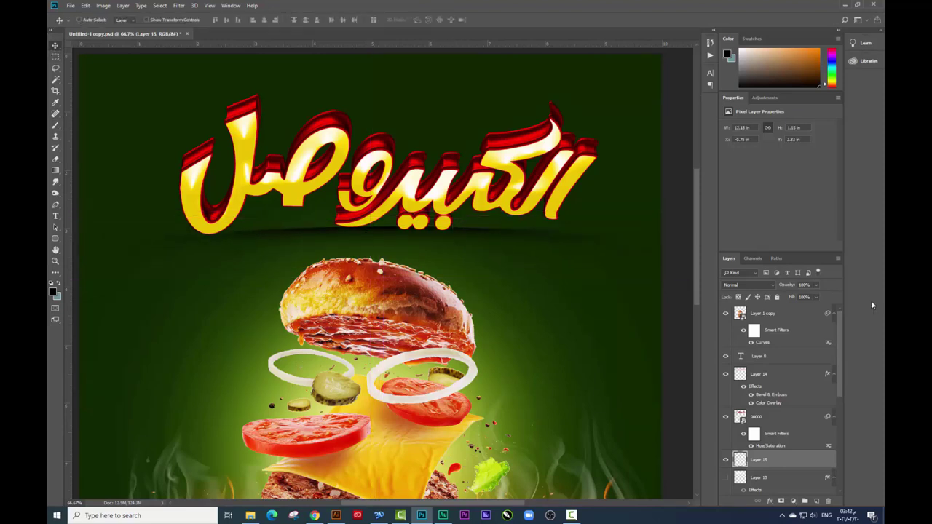
pyautogui.click(816, 285)
pyautogui.moveTo(817, 296); pyautogui.dragTo(794, 298)
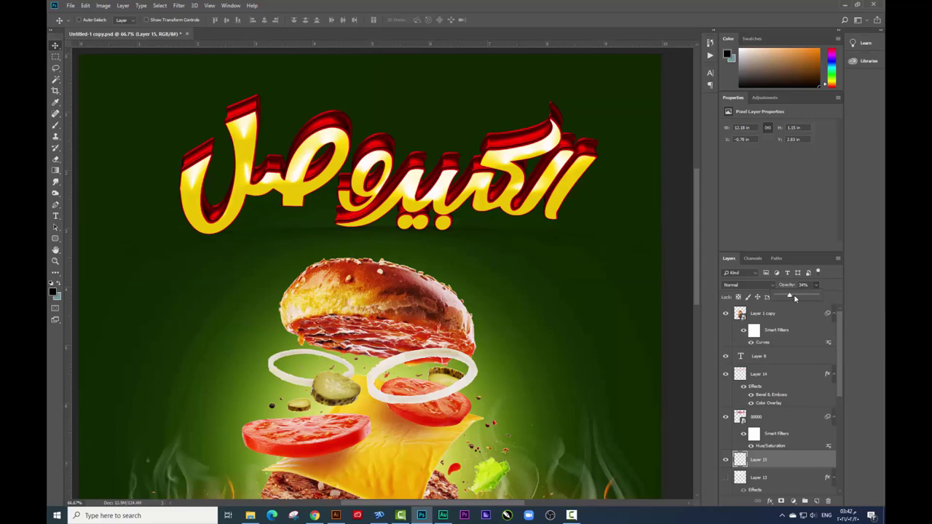
pyautogui.hotkey('ctrl', '-')
pyautogui.hotkey('ctrl', '-')
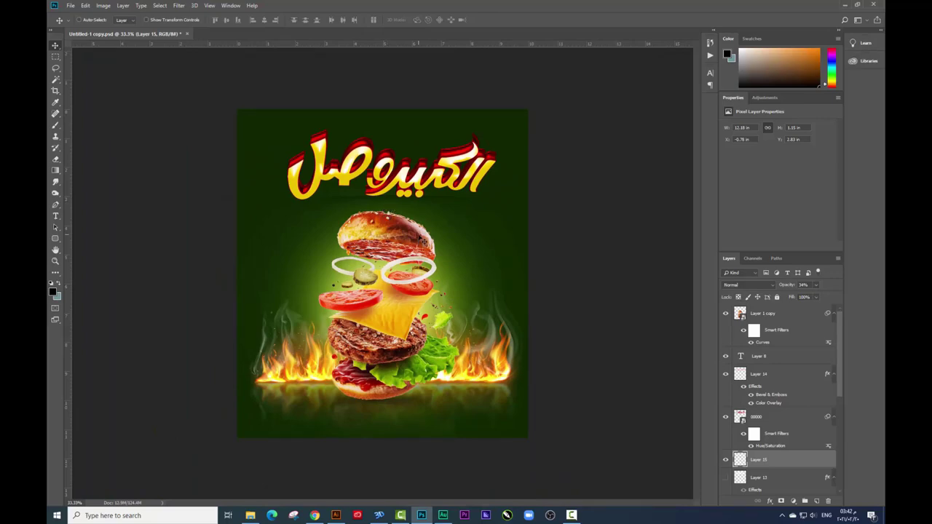
# - Select Layer 1 copy from the burger's right-click menu and nudge it slightly up-left
pyautogui.hotkey('ctrl', '+')
pyautogui.scroll(-2, 520, 307)
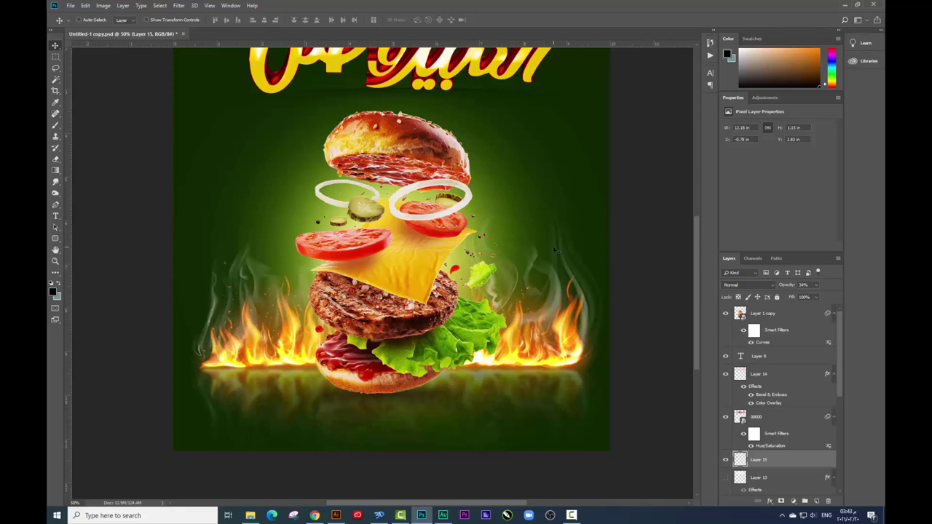
pyautogui.rightClick(422, 163)
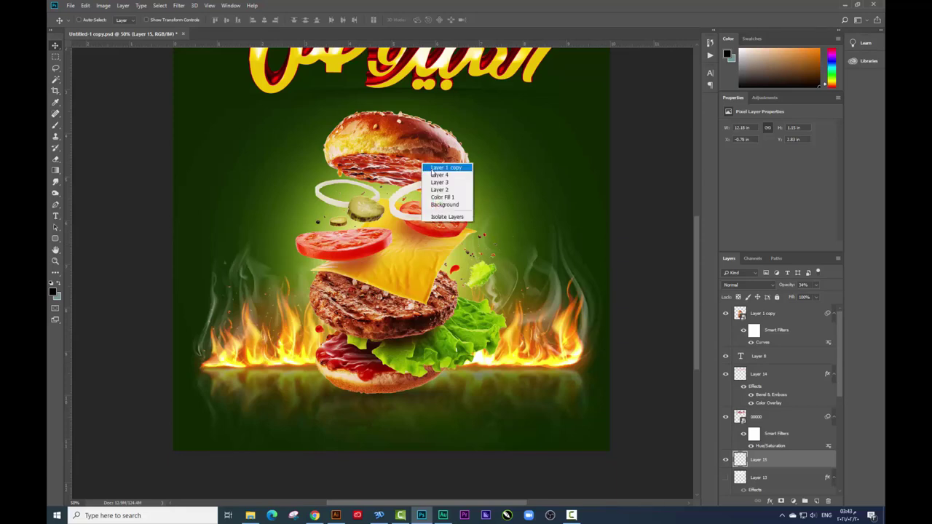
pyautogui.click(436, 170)
pyautogui.moveTo(435, 170); pyautogui.dragTo(434, 165)
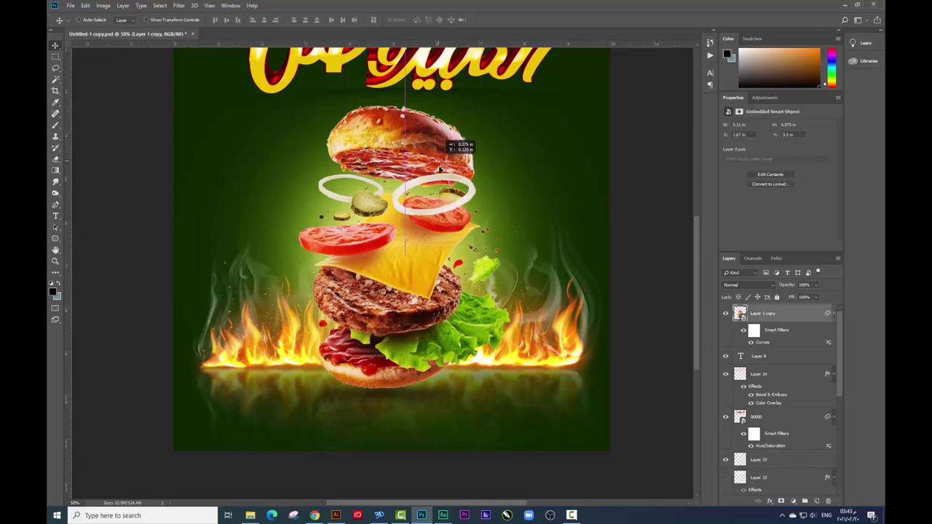
# - Add a new layer clipped to the burger and set an orange foreground for the brush
pyautogui.click(817, 501)
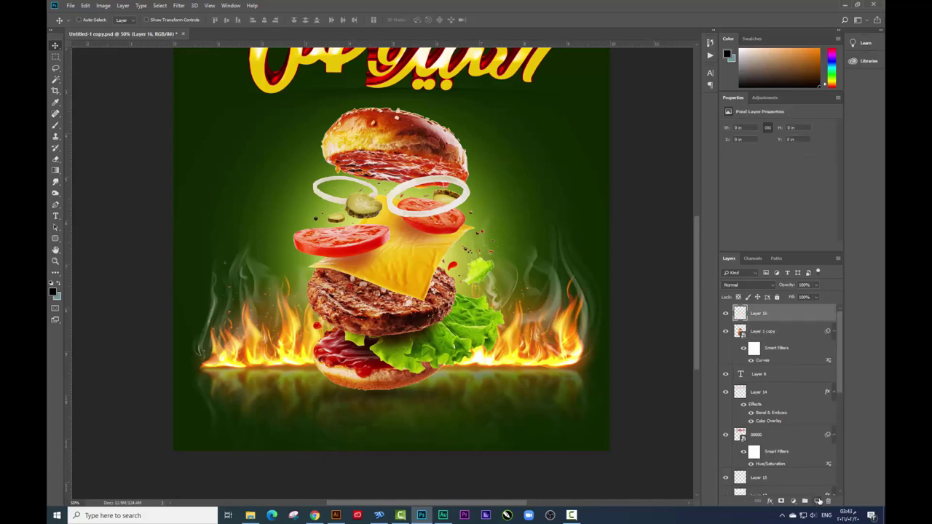
pyautogui.hotkey('ctrl', 'alt', 'g')
pyautogui.click(56, 125)
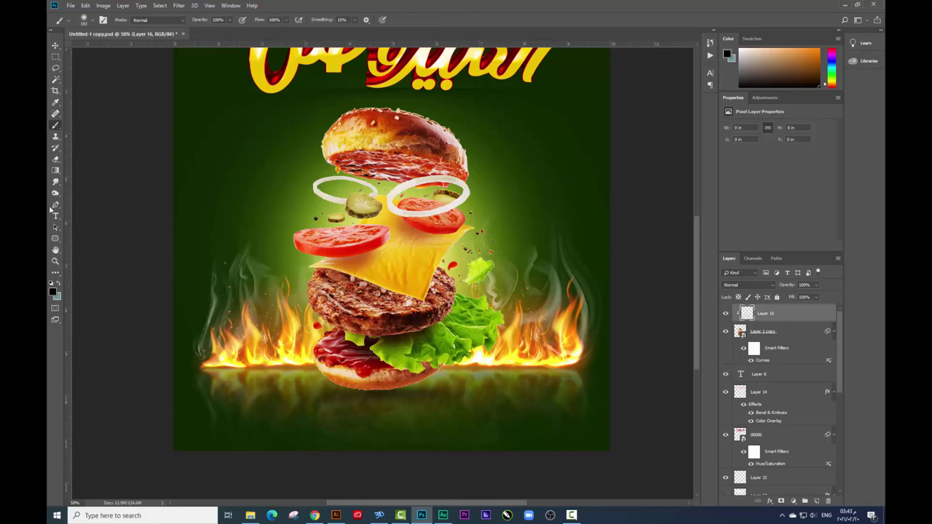
pyautogui.click(52, 291)
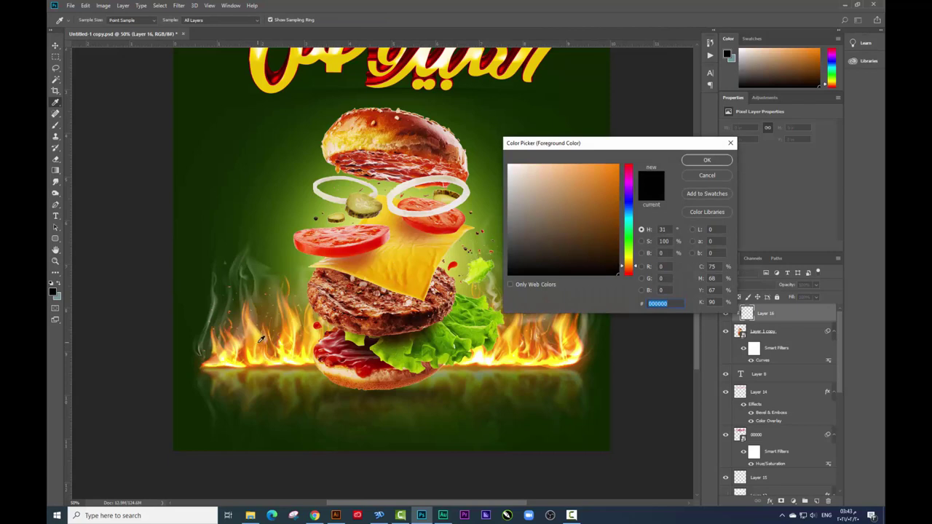
pyautogui.click(595, 168)
pyautogui.click(706, 160)
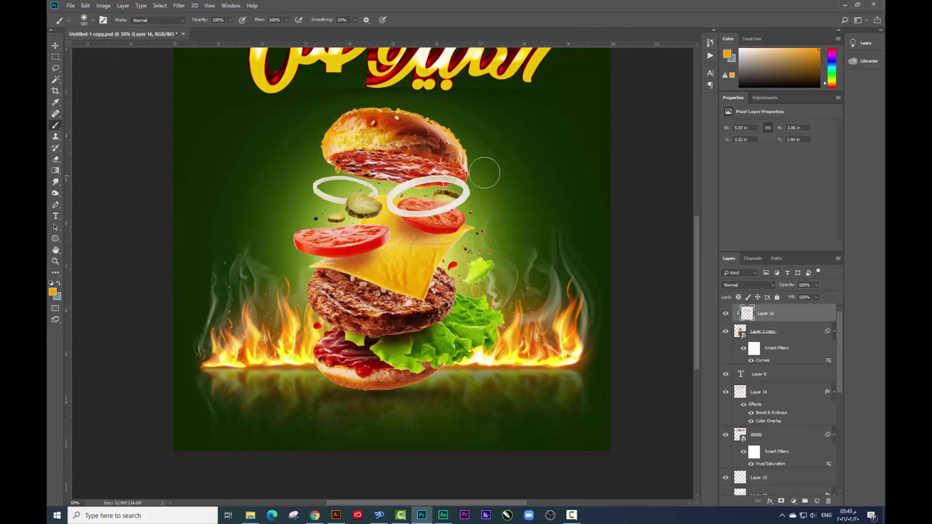
# - Paint orange along the burger's right side and over the lower bun and ketchup
pyautogui.moveTo(484, 173)
pyautogui.mouseDown()
pyautogui.moveTo(474, 213)
pyautogui.moveTo(501, 277)
pyautogui.moveTo(458, 375)
pyautogui.moveTo(434, 393)
pyautogui.mouseUp()
pyautogui.scroll(3, 366, 272)
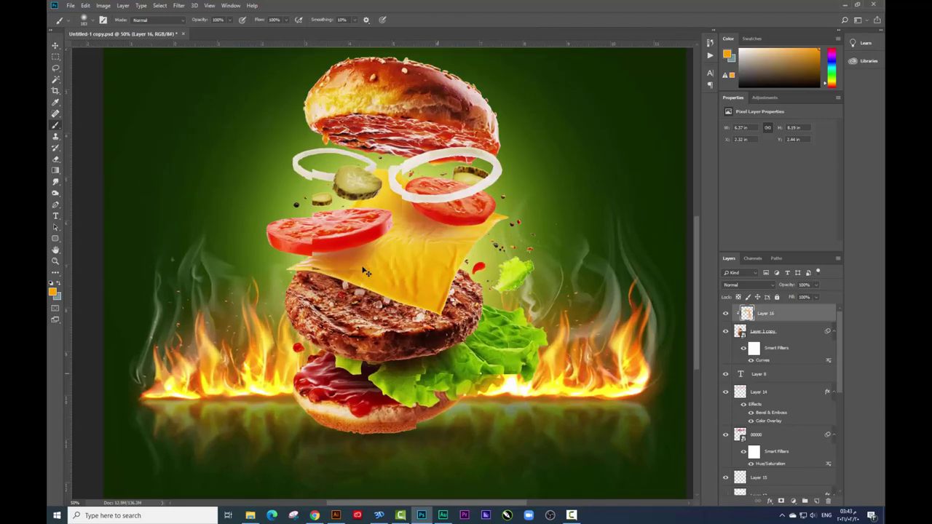
pyautogui.scroll(2, 366, 272)
pyautogui.scroll(3, 384, 332)
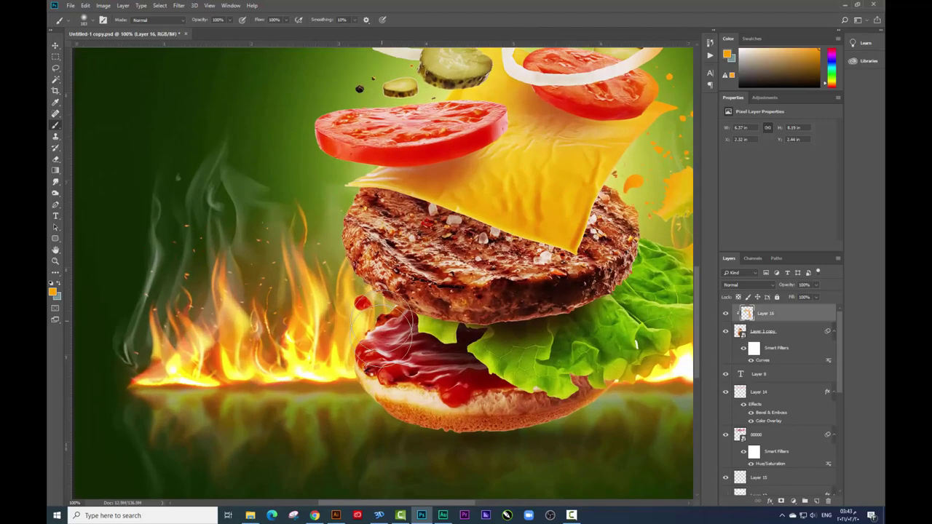
pyautogui.moveTo(384, 332); pyautogui.dragTo(456, 342)
# - With a smaller brush, paint orange glow along the cheese and tomato edge
pyautogui.click(382, 304)
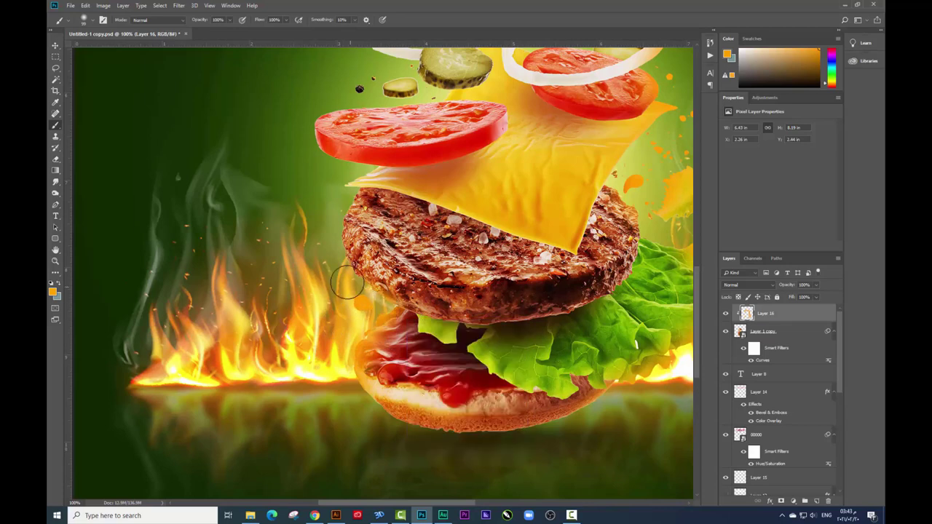
pyautogui.moveTo(345, 191); pyautogui.dragTo(302, 139)
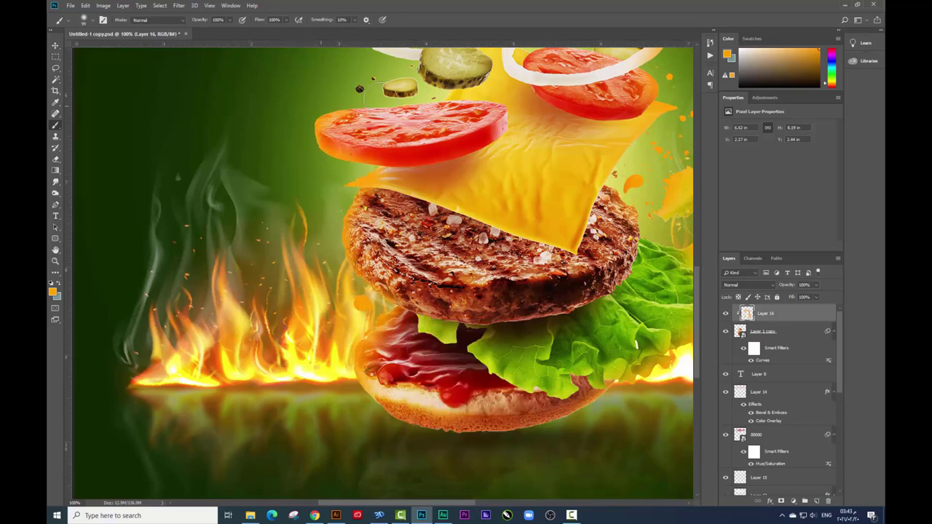
pyautogui.scroll(2, 375, 102)
pyautogui.scroll(1, 364, 174)
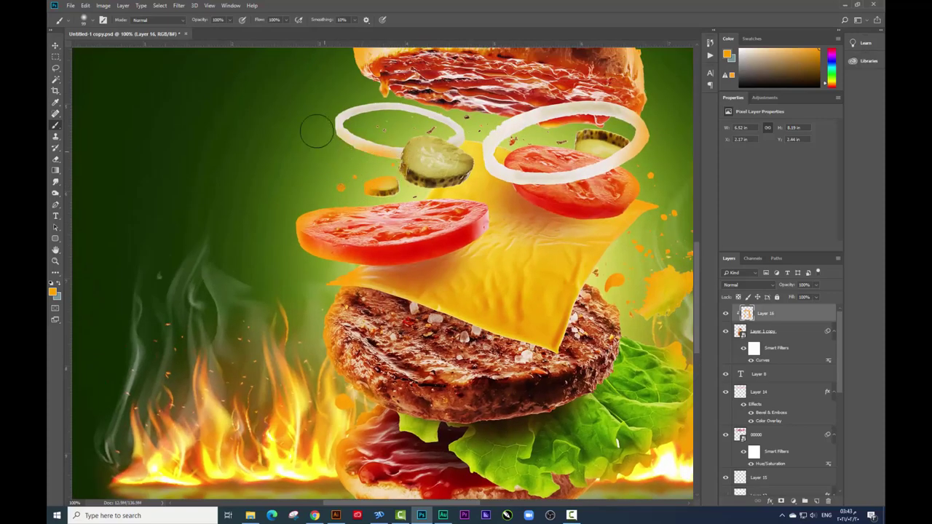
pyautogui.scroll(3, 370, 127)
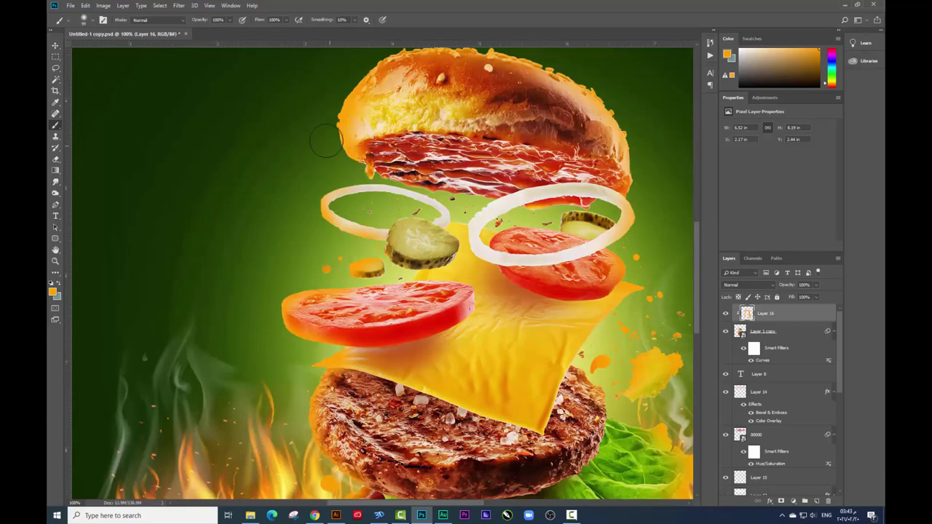
pyautogui.hotkey('ctrl', '-')
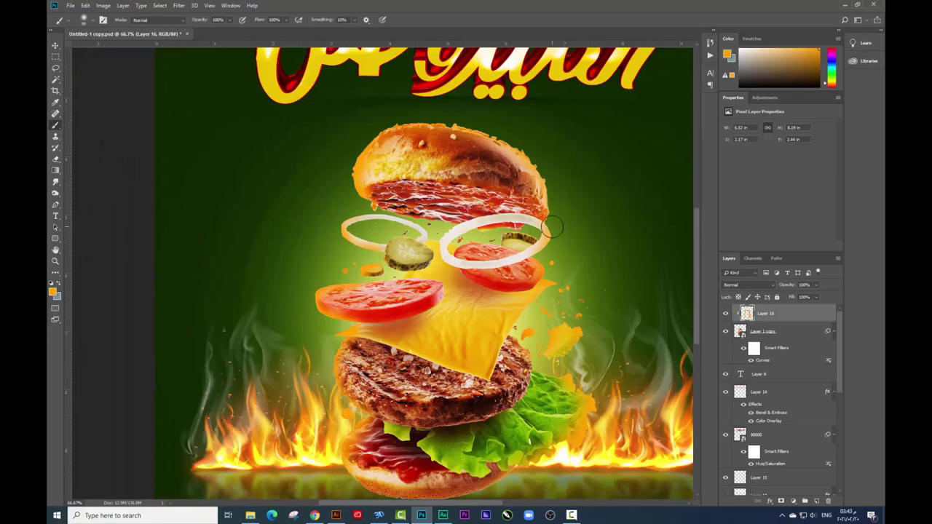
pyautogui.scroll(-2, 513, 307)
pyautogui.scroll(-1, 509, 349)
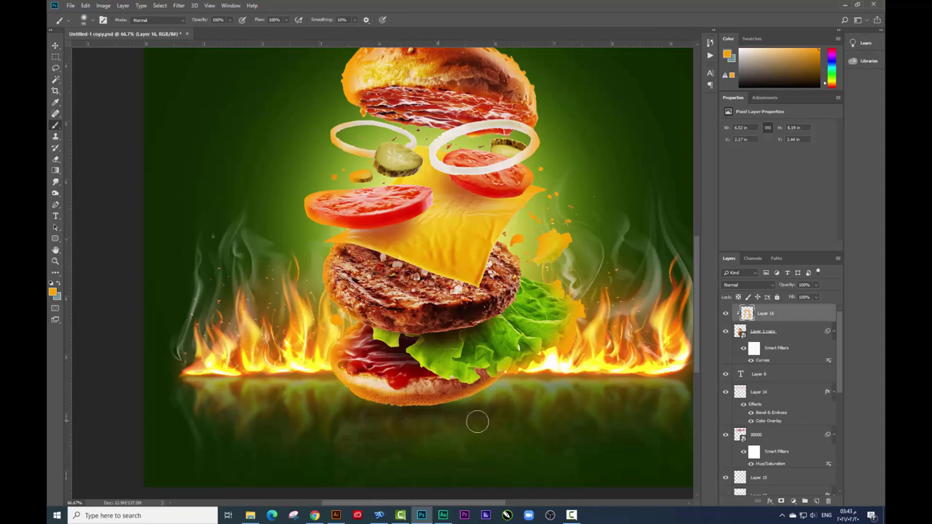
# - Set Layer 16's blend mode to Screen
pyautogui.click(748, 288)
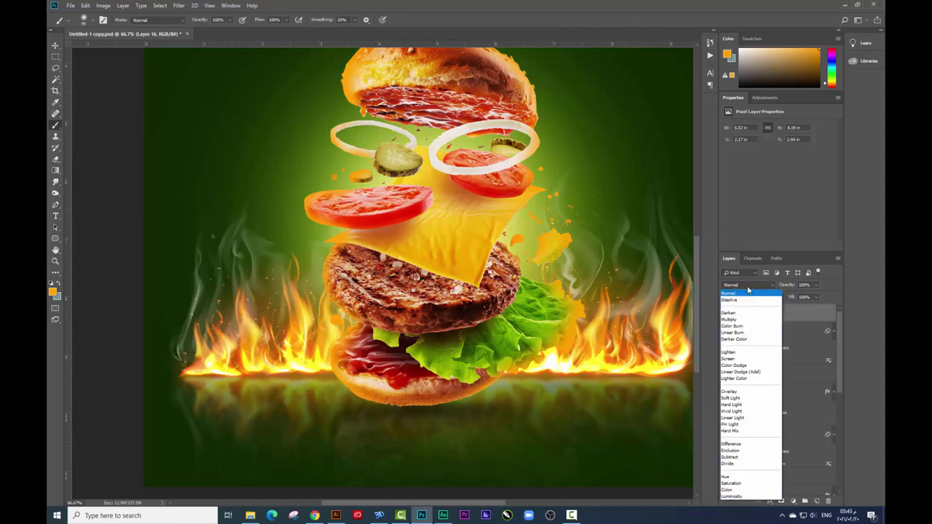
pyautogui.click(729, 358)
pyautogui.scroll(2, 446, 159)
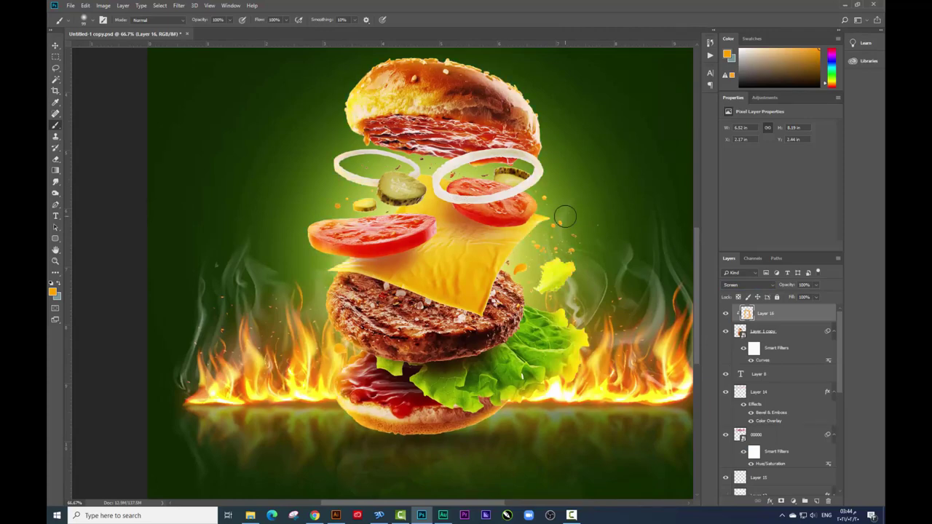
# - Zoom out and hide the panels to preview the whole poster
pyautogui.hotkey('ctrl', '-')
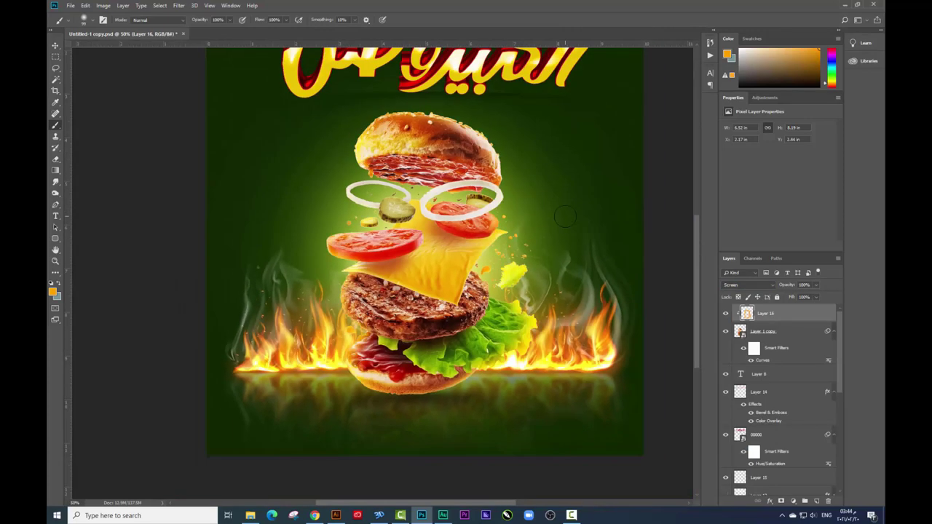
pyautogui.hotkey('ctrl', '-')
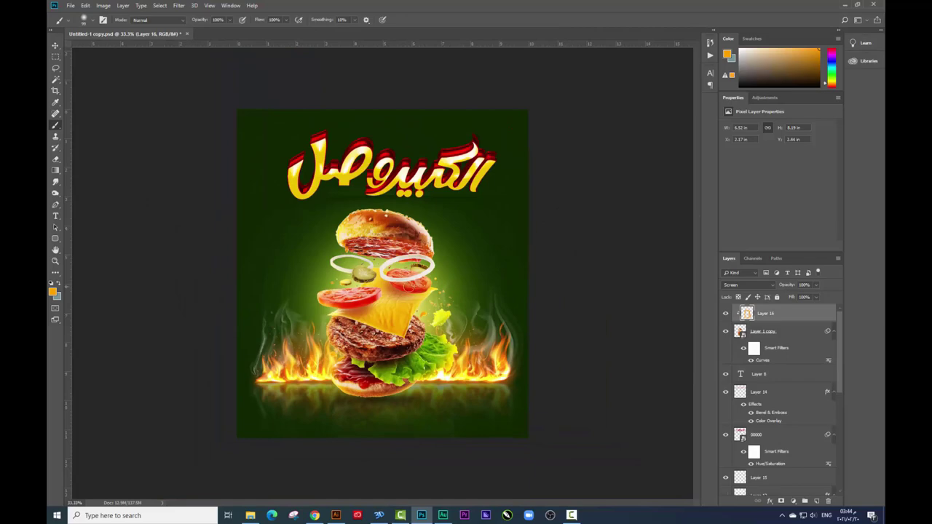
pyautogui.press('Tab')
pyautogui.hotkey('ctrl', '+')
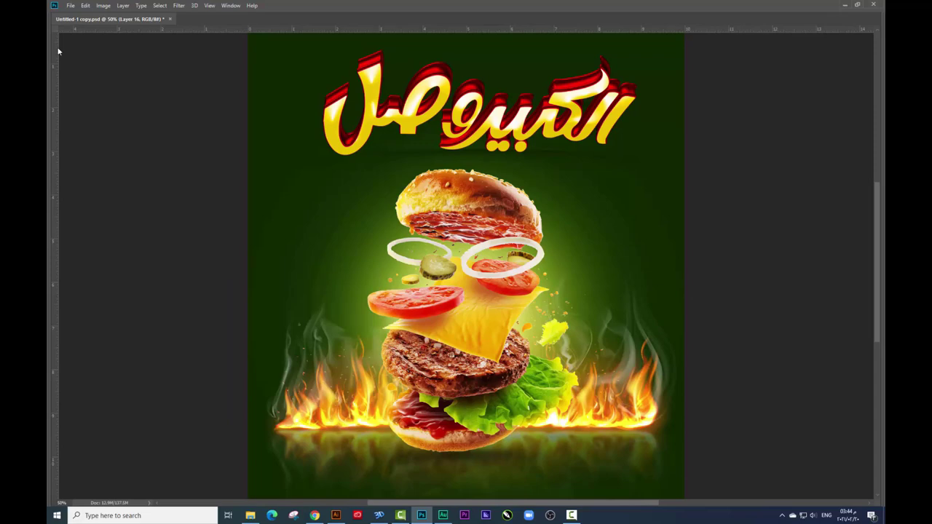
# - Restore Photoshop's panels, then switch to the Facebook group page in the browser
pyautogui.press('Tab')
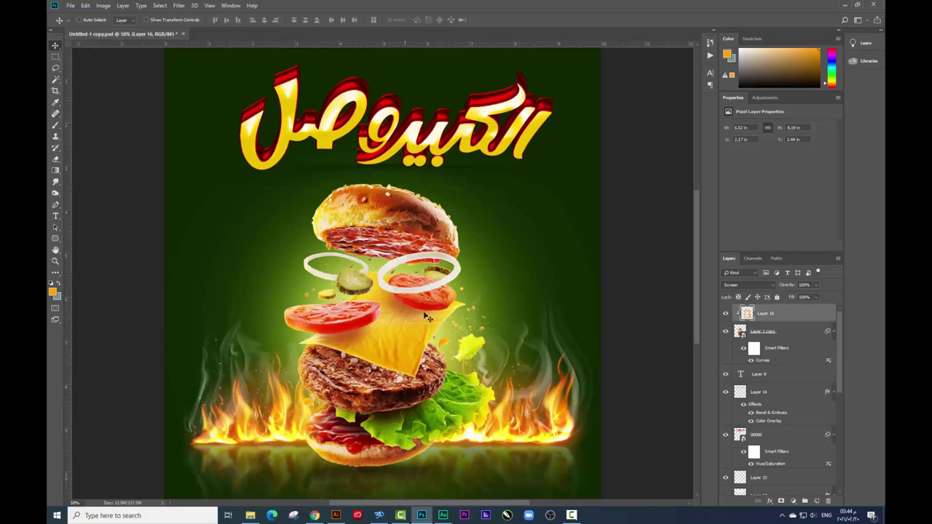
pyautogui.click(323, 514)
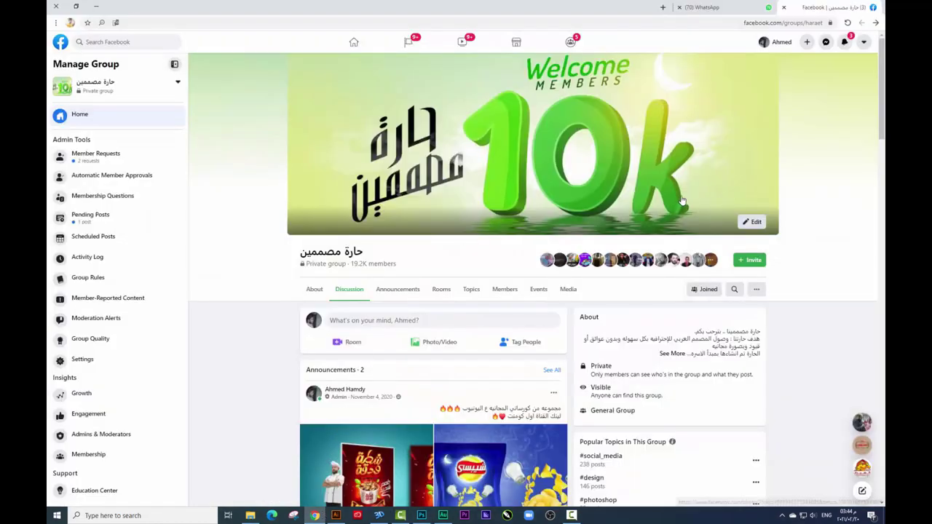
# - Scroll through the Facebook design group's posts, then start a new blank tab
pyautogui.scroll(-1, 883, 123)
pyautogui.scroll(-1, 883, 124)
pyautogui.scroll(-2, 883, 124)
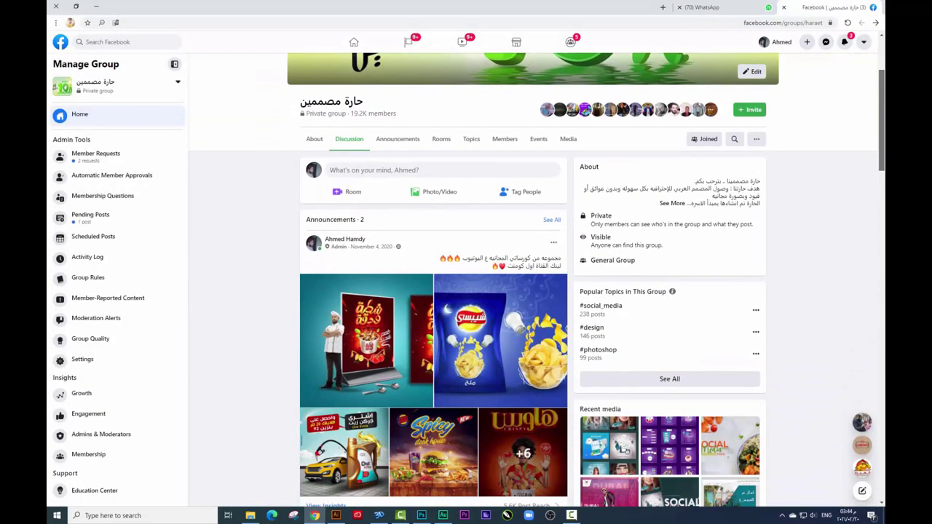
pyautogui.scroll(-1, 883, 123)
pyautogui.scroll(-2, 883, 124)
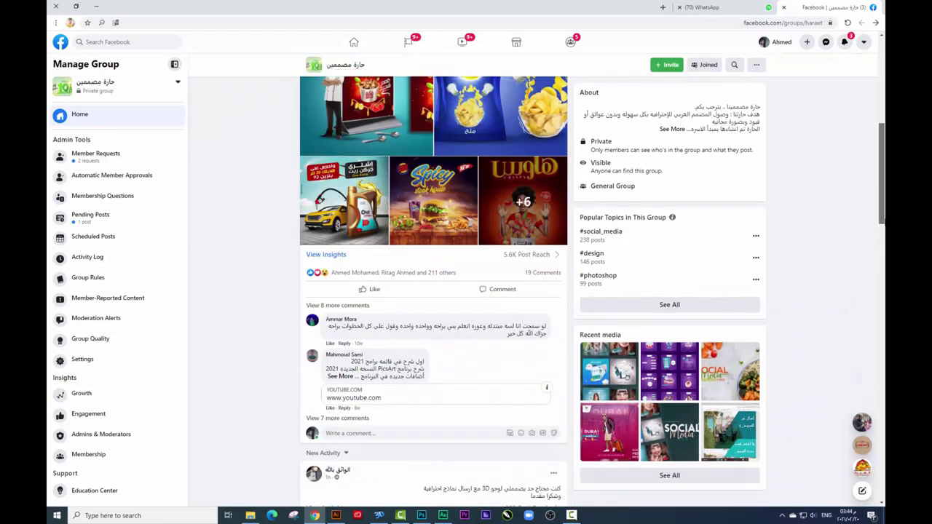
pyautogui.scroll(-1, 883, 123)
pyautogui.scroll(2, 883, 208)
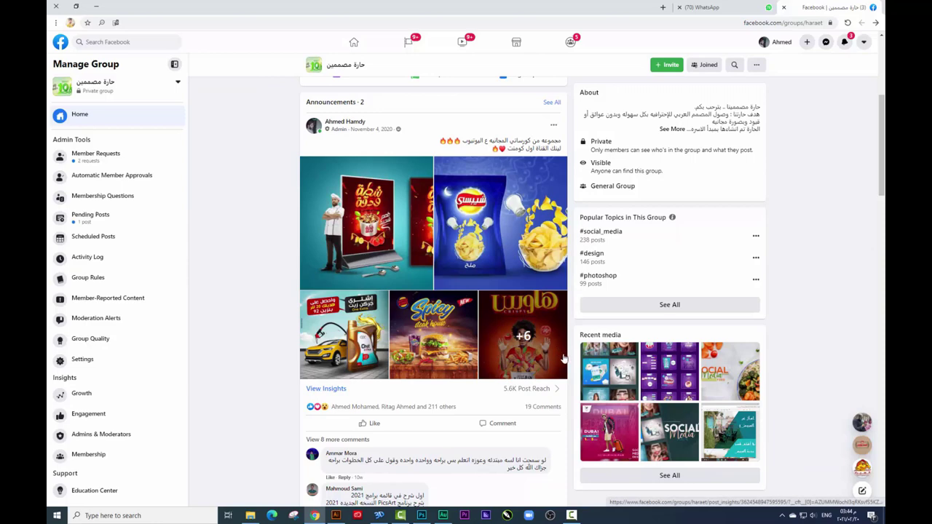
pyautogui.scroll(-2, 575, 335)
pyautogui.scroll(4, 764, 174)
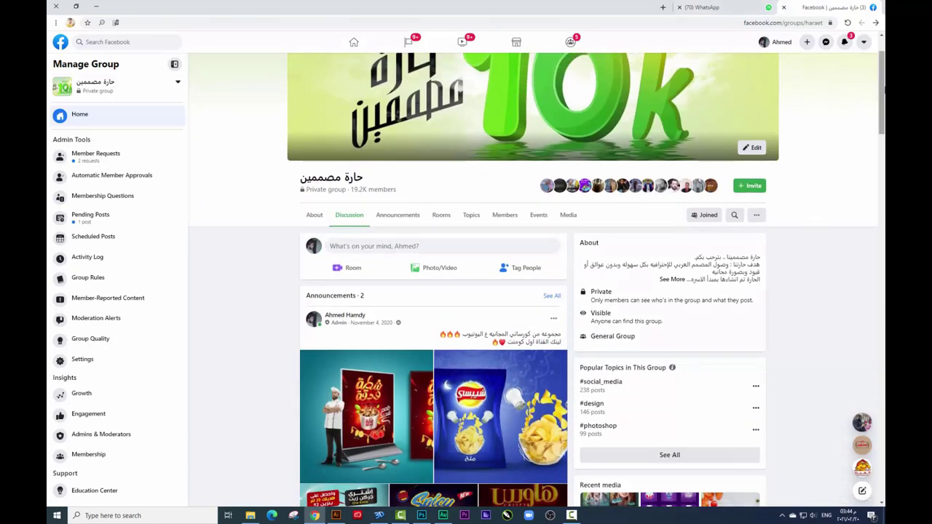
pyautogui.scroll(1, 879, 55)
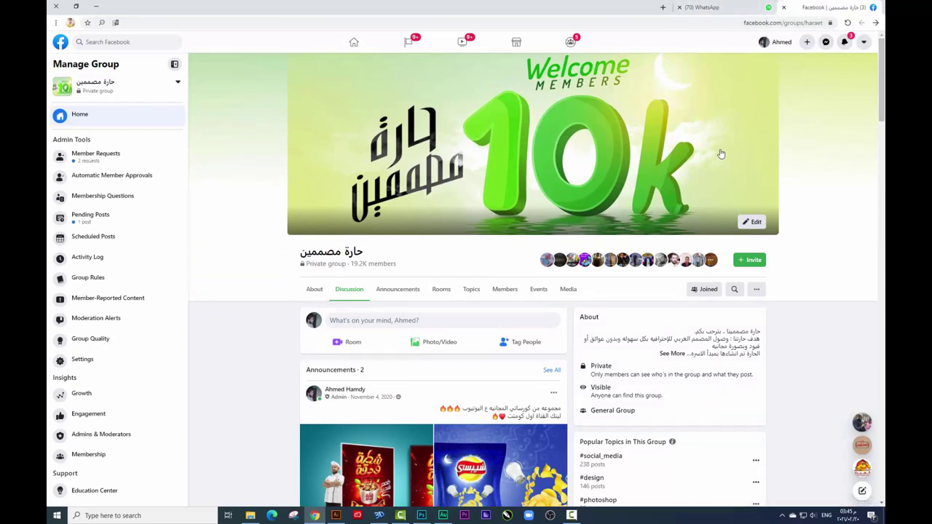
pyautogui.scroll(-3, 720, 151)
pyautogui.scroll(-1, 719, 152)
pyautogui.scroll(-2, 719, 151)
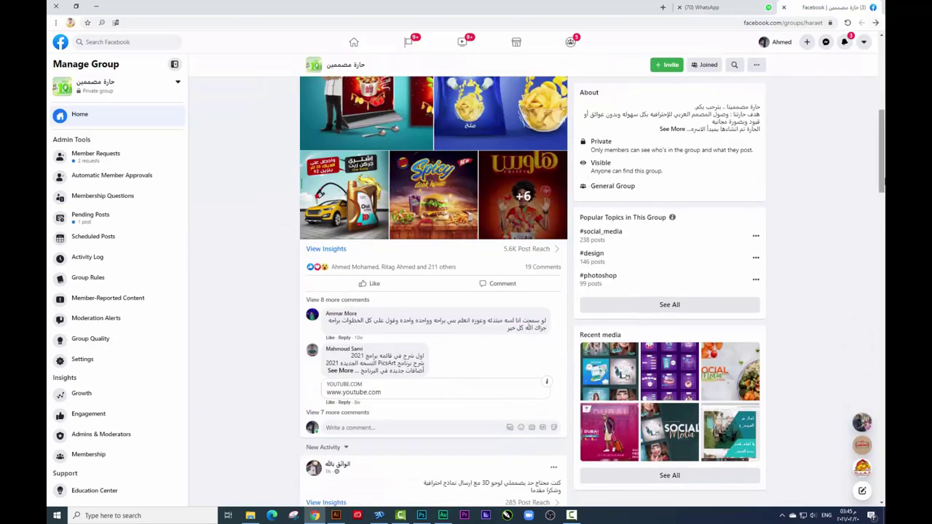
pyautogui.scroll(2, 835, 111)
pyautogui.scroll(3, 835, 111)
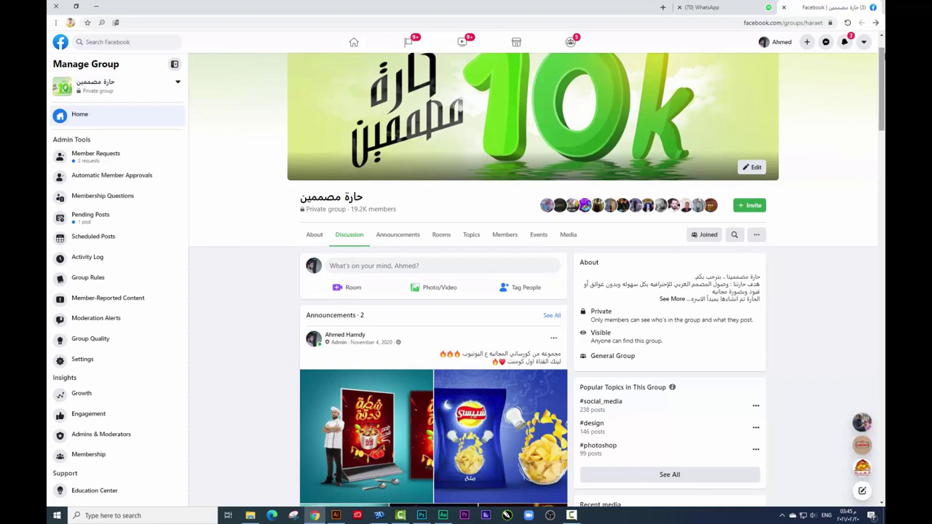
pyautogui.scroll(1, 801, 110)
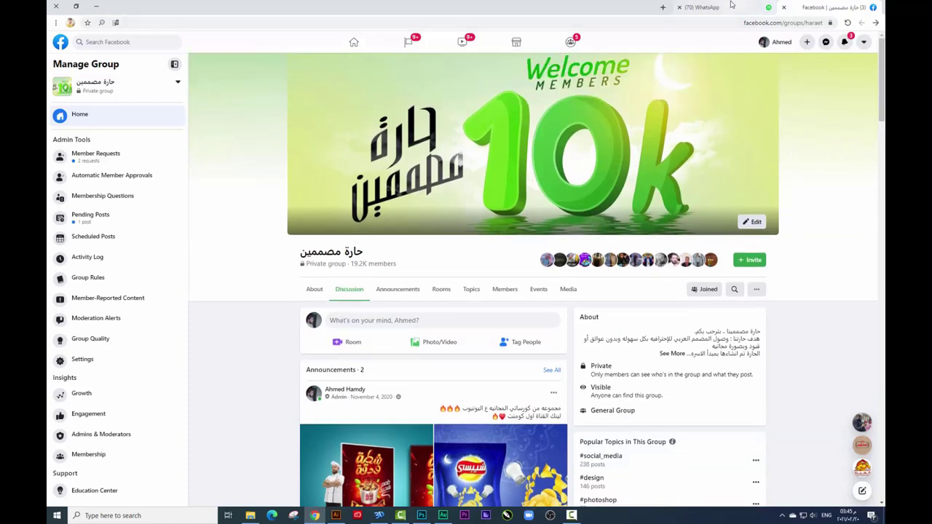
pyautogui.click(662, 8)
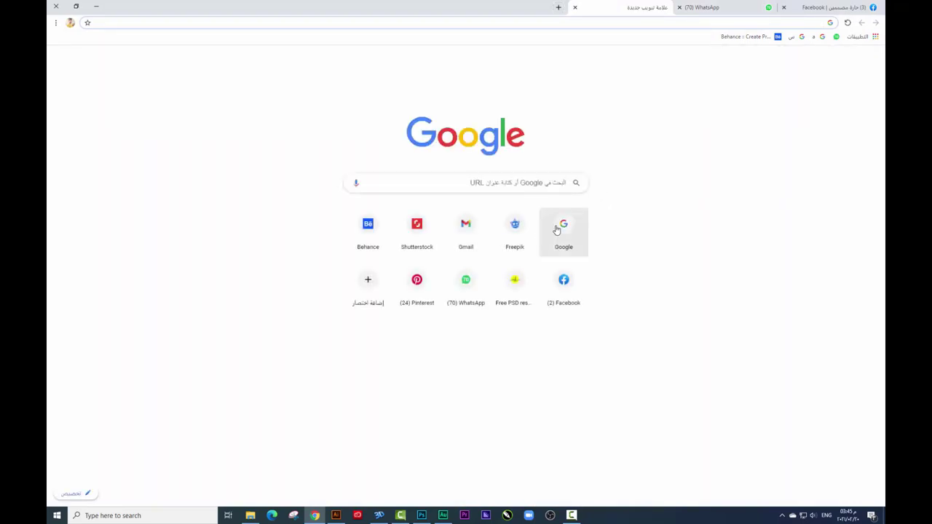
# - Google 'عرب فونتس' and open the arbfonts.com result
pyautogui.click(556, 230)
pyautogui.write('عا')
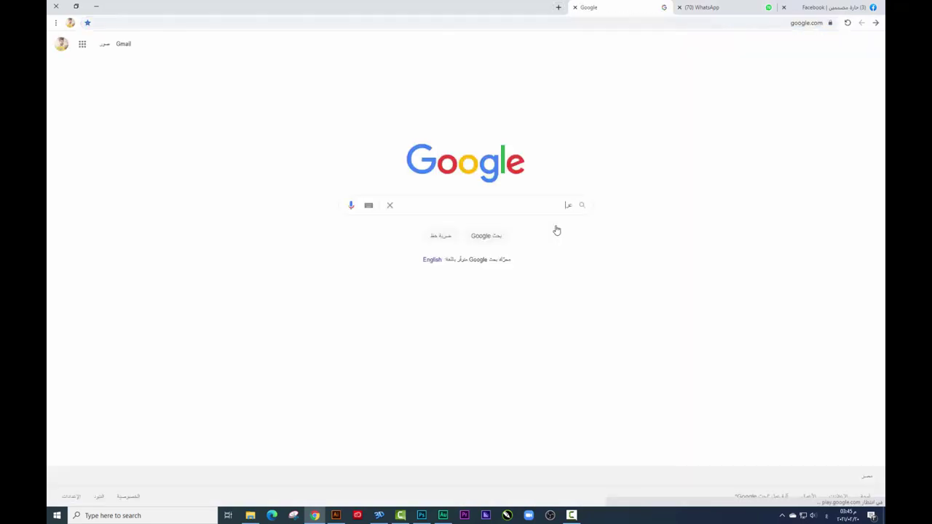
pyautogui.write('رب ف')
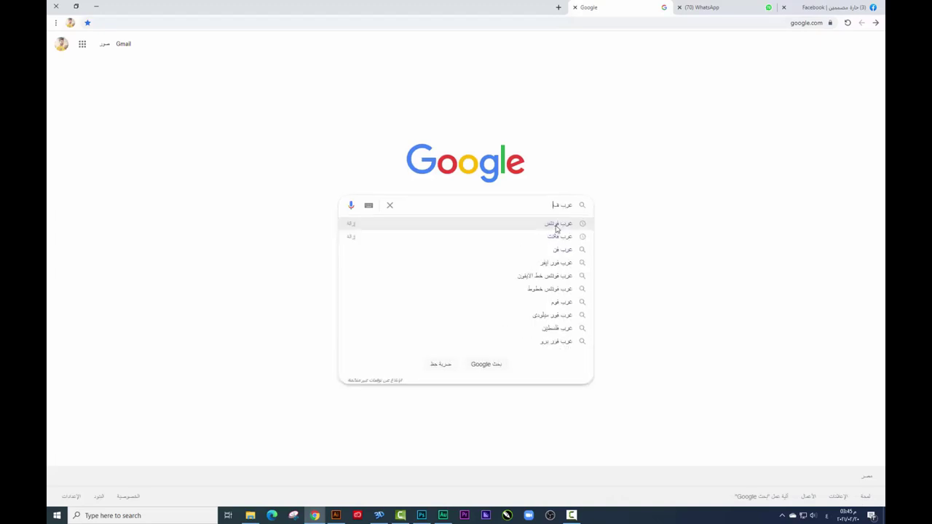
pyautogui.click(557, 224)
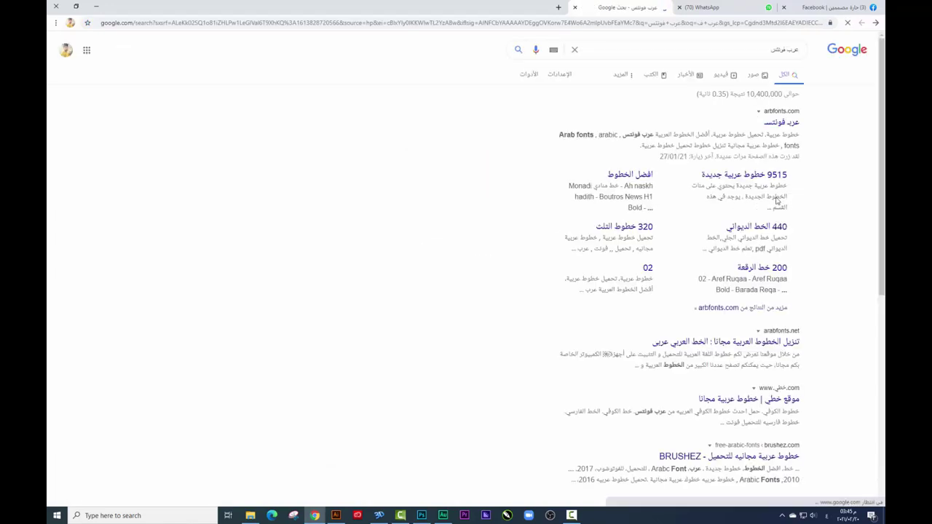
pyautogui.click(781, 123)
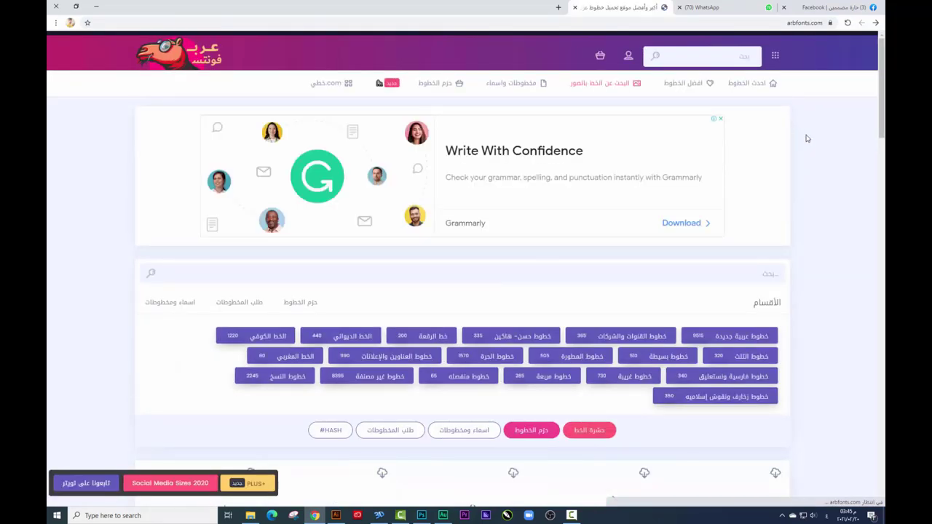
# - Browse the arbfonts.com home page's font cards, then choose the Thuluth (خطوط الثلث) category
pyautogui.scroll(-1, 807, 138)
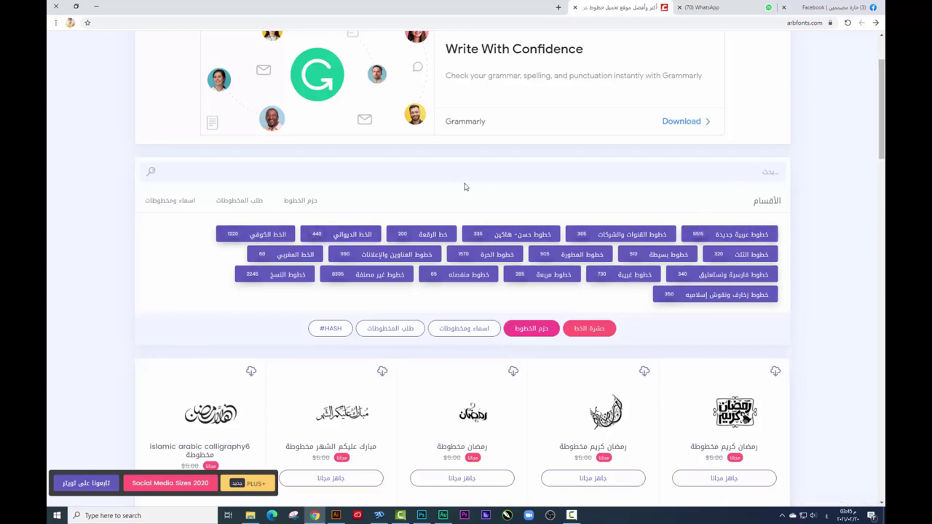
pyautogui.scroll(-1, 465, 187)
pyautogui.scroll(-2, 466, 187)
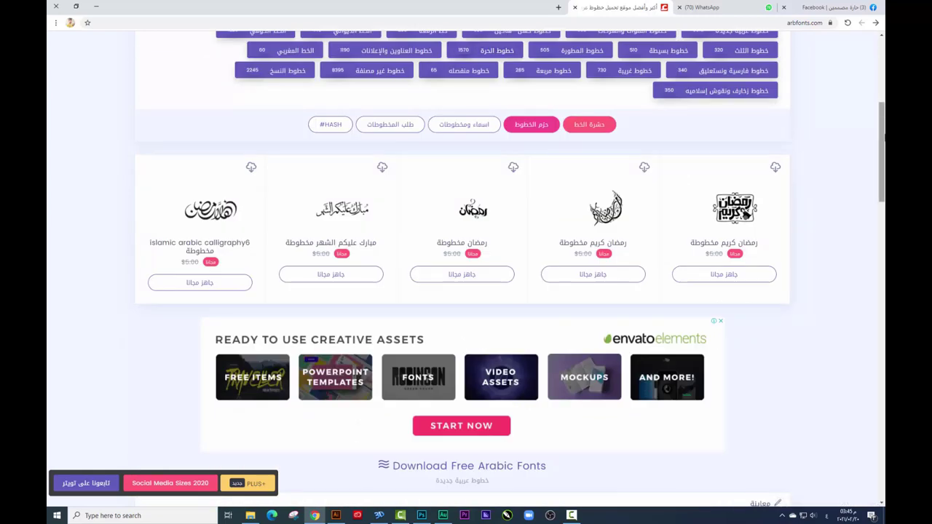
pyautogui.moveTo(882, 129); pyautogui.dragTo(879, 222)
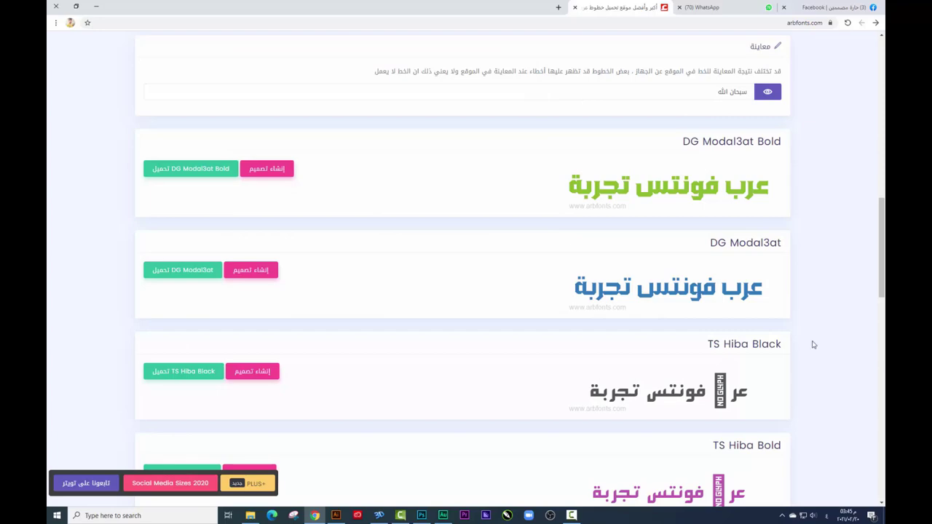
pyautogui.moveTo(881, 291)
pyautogui.mouseDown()
pyautogui.moveTo(881, 432)
pyautogui.moveTo(883, 99)
pyautogui.mouseUp()
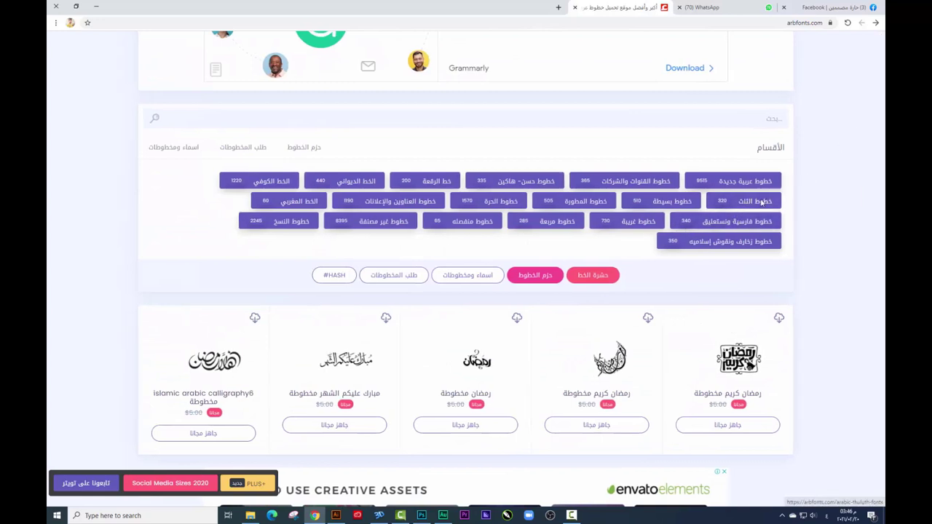
pyautogui.click(740, 204)
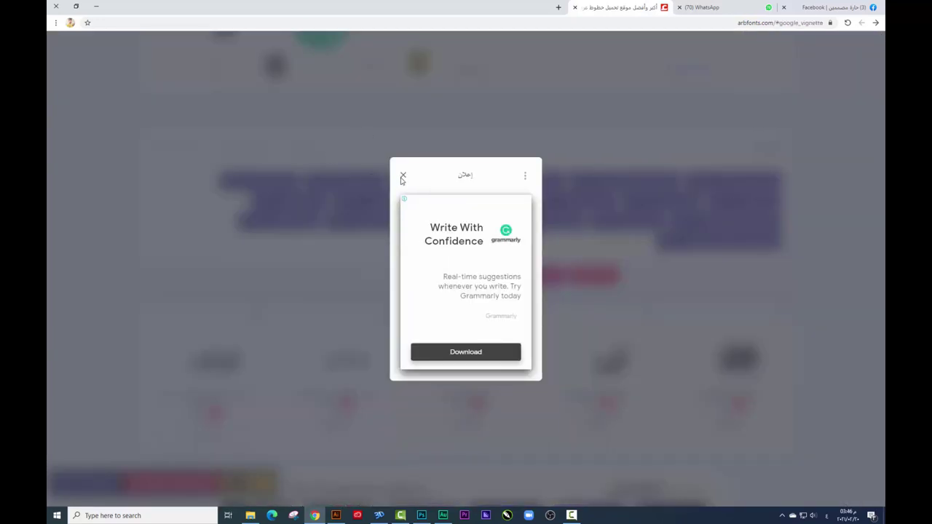
# - Close the ad and scroll through Thuluth fonts like Deco Type Thuluth and MCS Tholoth
pyautogui.click(402, 178)
pyautogui.scroll(-5, 627, 206)
pyautogui.scroll(-10, 627, 206)
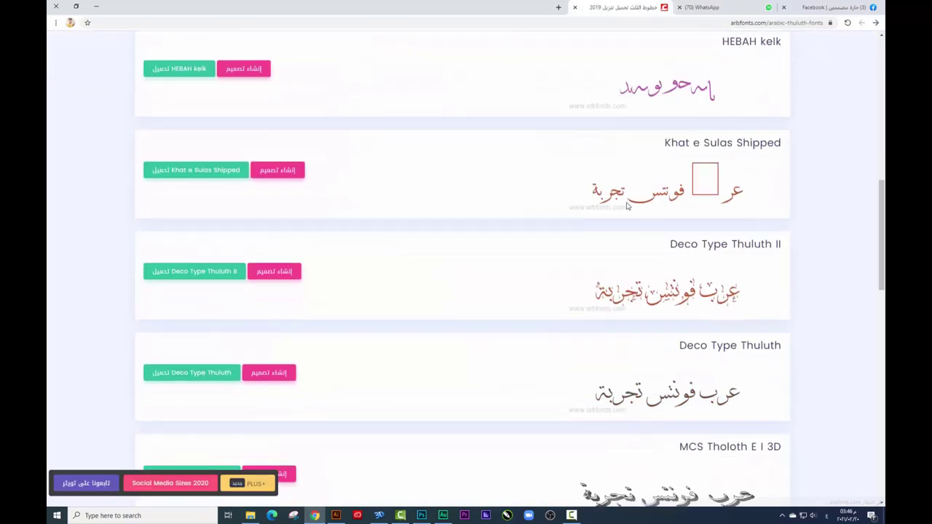
pyautogui.scroll(-2, 627, 206)
pyautogui.scroll(-1, 627, 206)
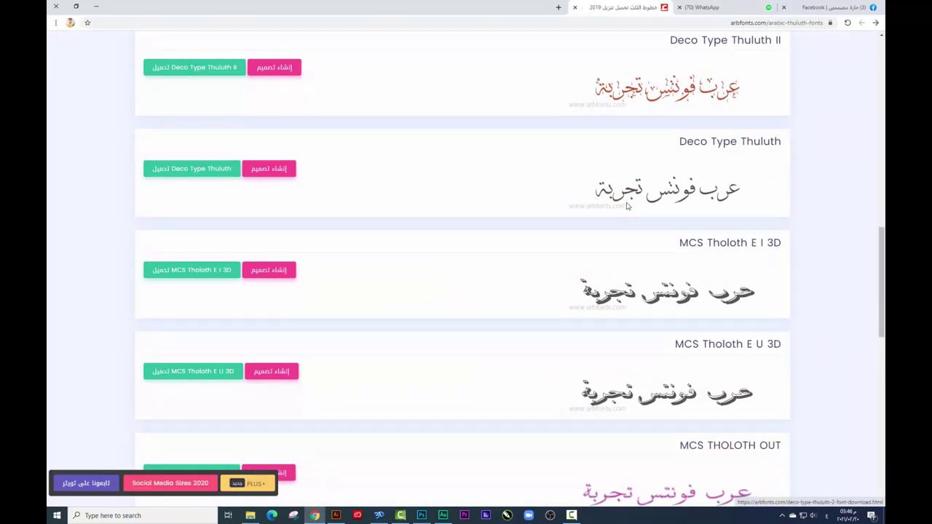
pyautogui.scroll(-1, 626, 206)
pyautogui.scroll(-1, 627, 206)
pyautogui.scroll(-1, 626, 205)
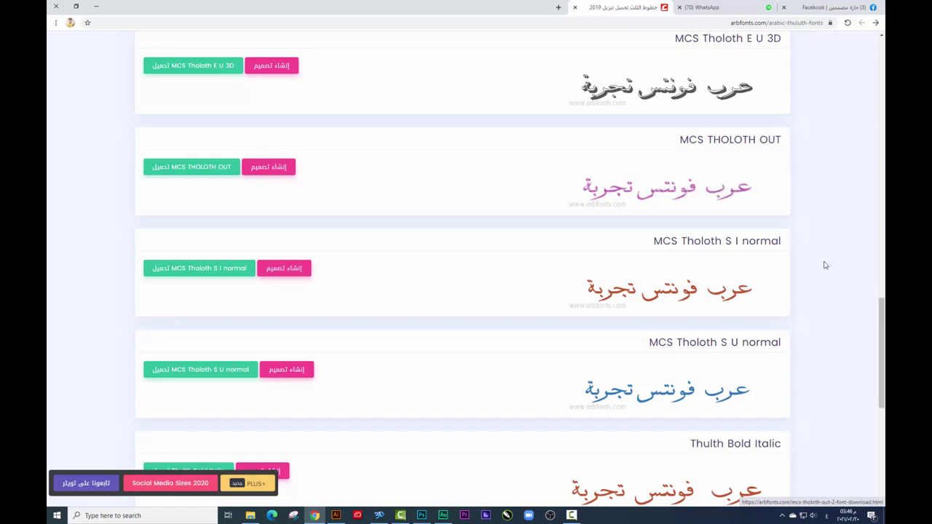
pyautogui.scroll(2, 824, 265)
pyautogui.scroll(4, 699, 378)
pyautogui.scroll(3, 583, 502)
pyautogui.scroll(2, 849, 125)
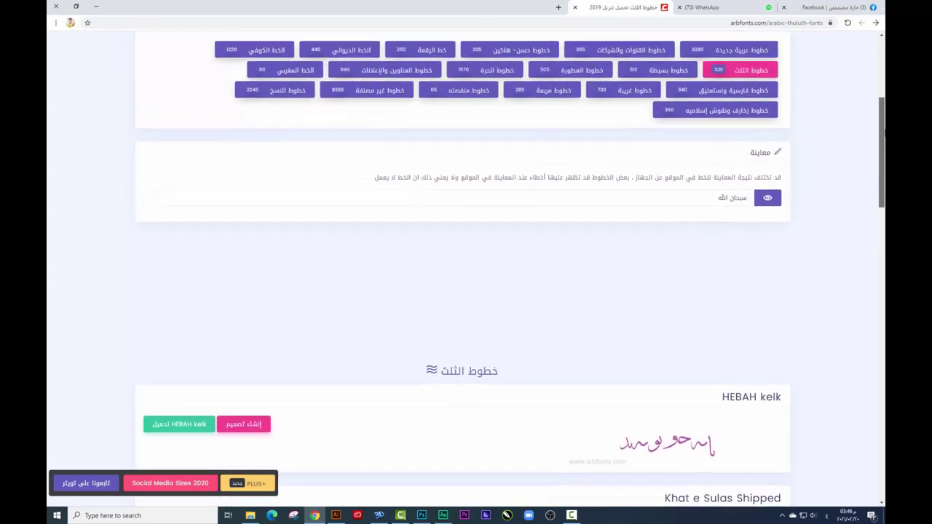
pyautogui.scroll(1, 708, 149)
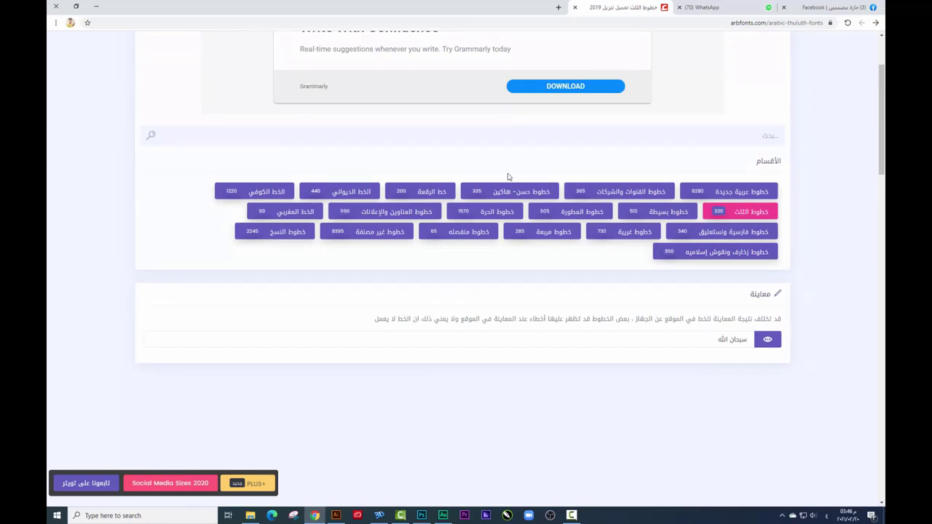
# - Open the خطوط العناوين والإعلانات category and scroll through Shorooq N1, Hacen Tunisia, Hacen Sudan
pyautogui.click(406, 212)
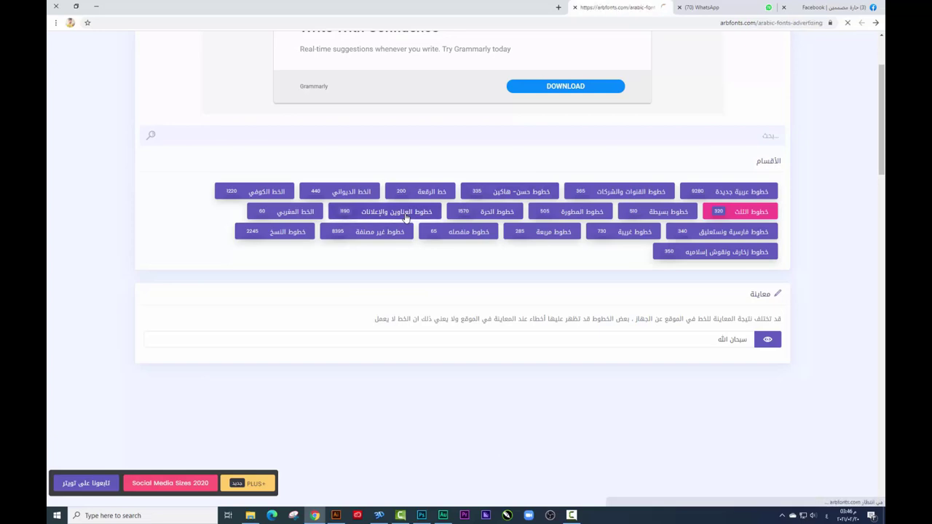
pyautogui.scroll(-6, 473, 222)
pyautogui.scroll(-3, 538, 229)
pyautogui.scroll(-1, 594, 235)
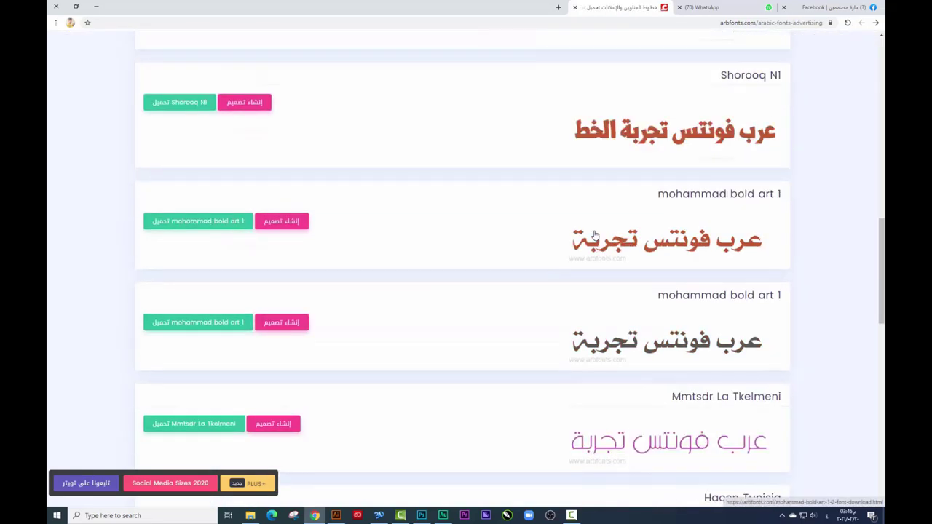
pyautogui.scroll(-2, 593, 235)
pyautogui.scroll(-2, 593, 235)
pyautogui.scroll(-2, 593, 235)
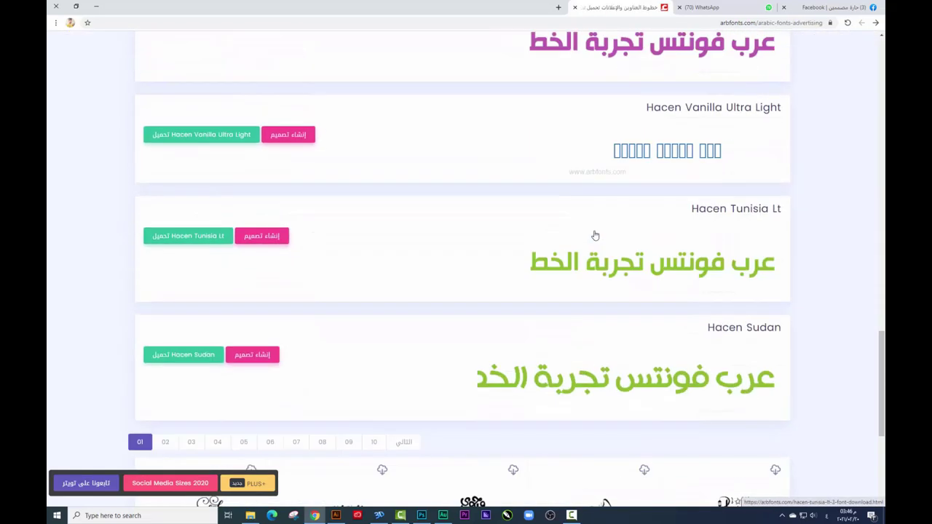
pyautogui.scroll(-3, 593, 234)
pyautogui.scroll(3, 637, 207)
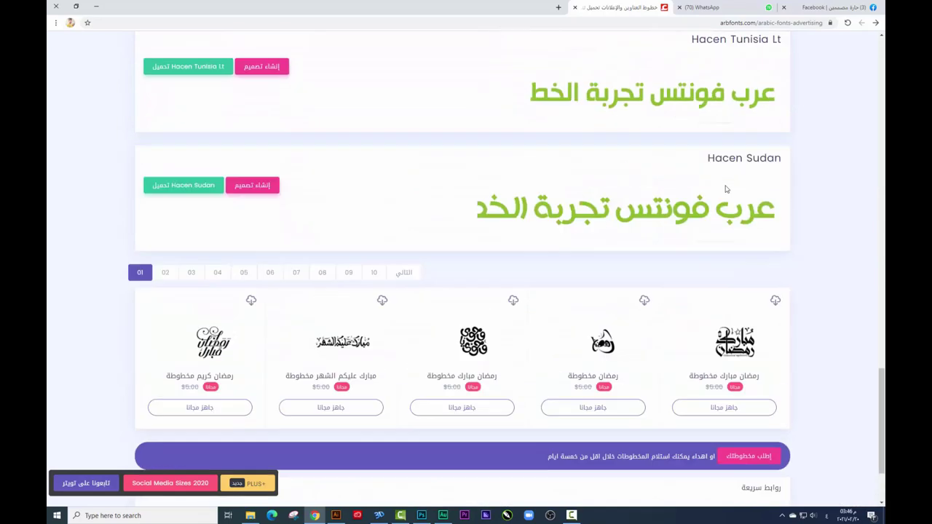
pyautogui.scroll(4, 728, 194)
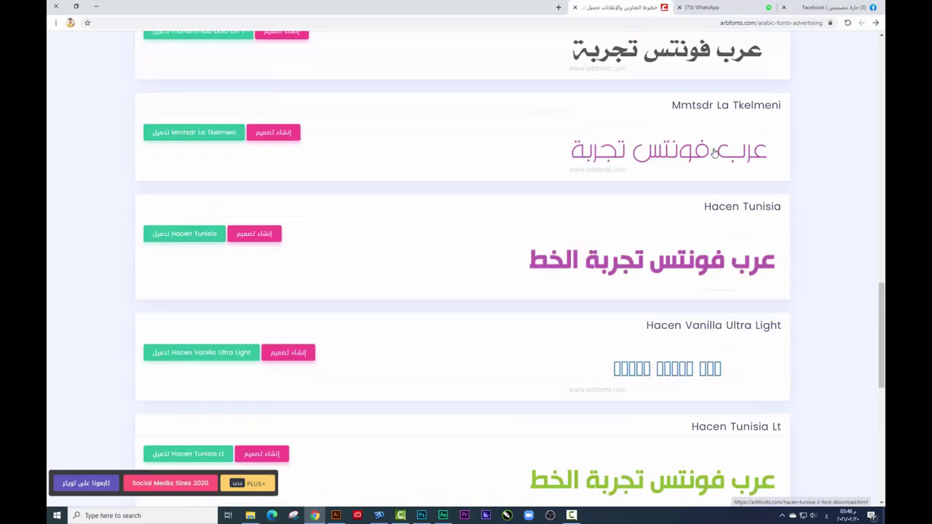
pyautogui.scroll(2, 717, 157)
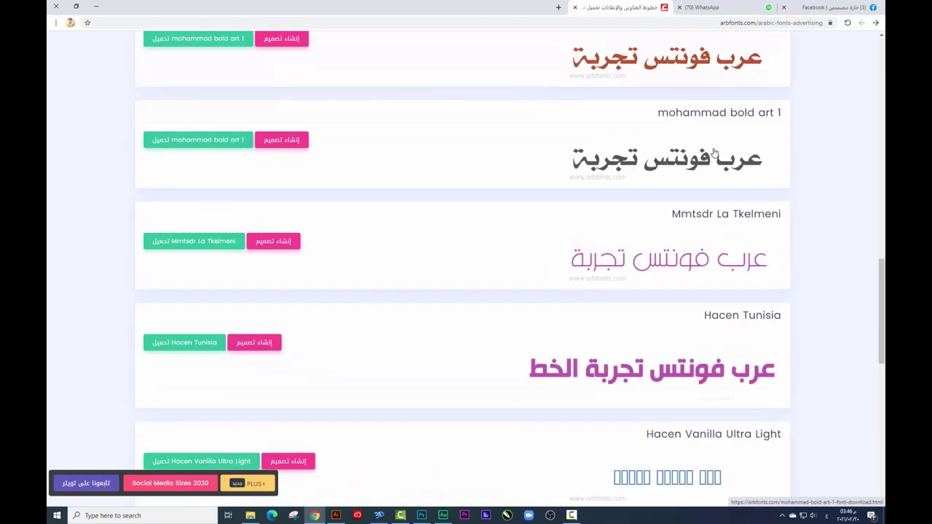